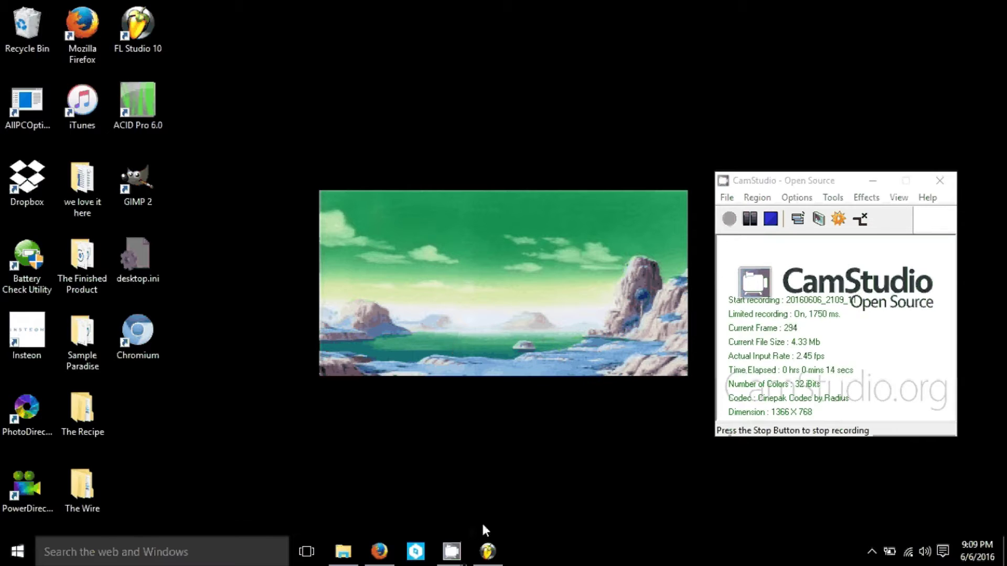
# - Bring the FL Studio window with the Armor Amor.flp project to the front
pyautogui.click(493, 553)
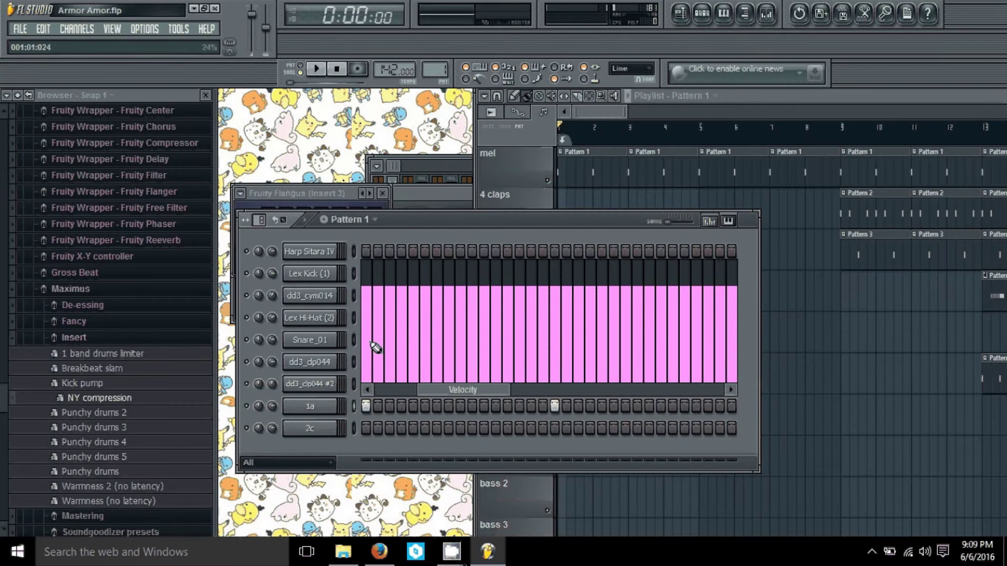
# - Hide the velocity graph and turn off 1a's step 9 hit, leaving only step 1
pyautogui.click(710, 220)
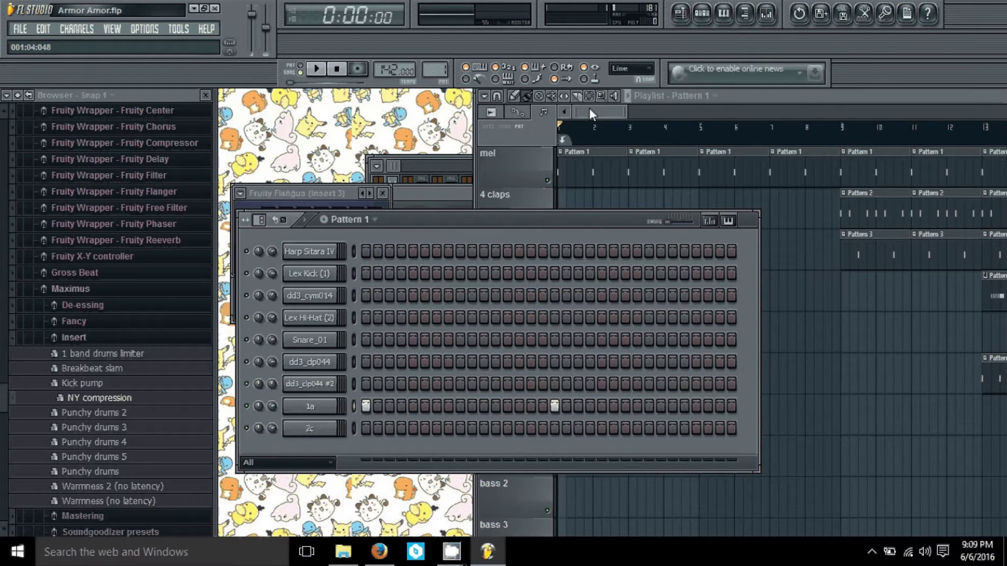
pyautogui.click(555, 406)
# - Open the 1a channel settings and play the pattern once to hear 1a
pyautogui.click(325, 410)
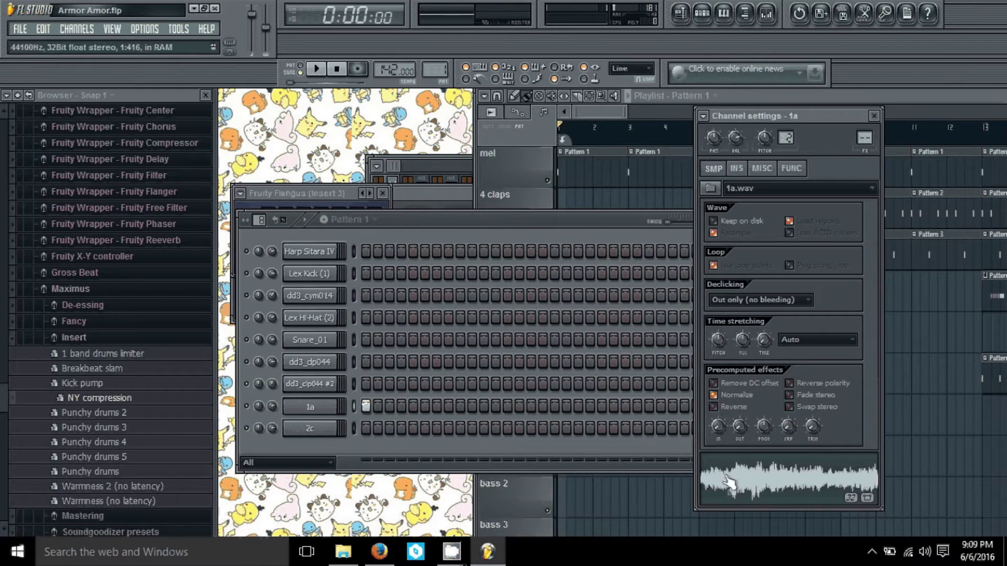
pyautogui.click(424, 314)
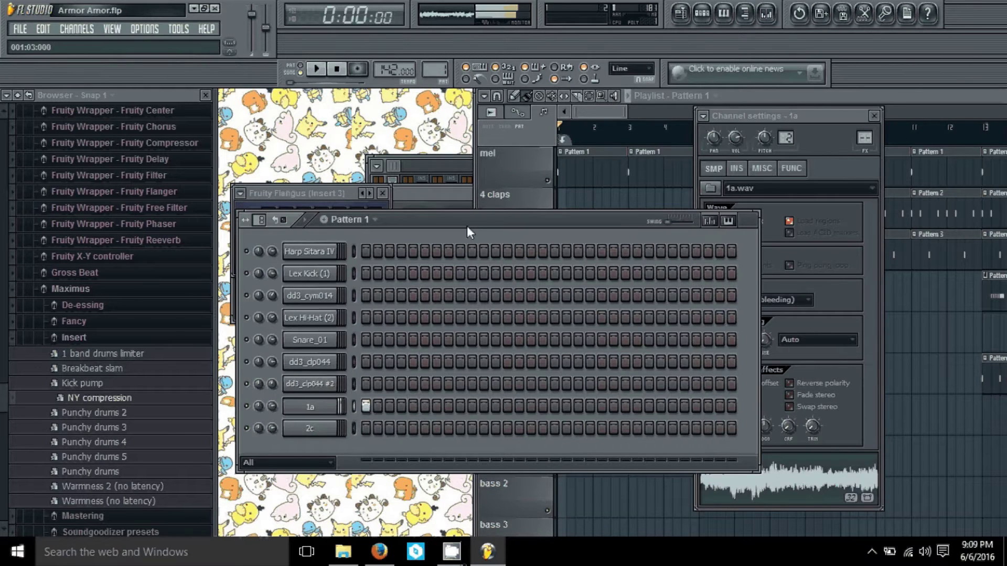
pyautogui.click(321, 72)
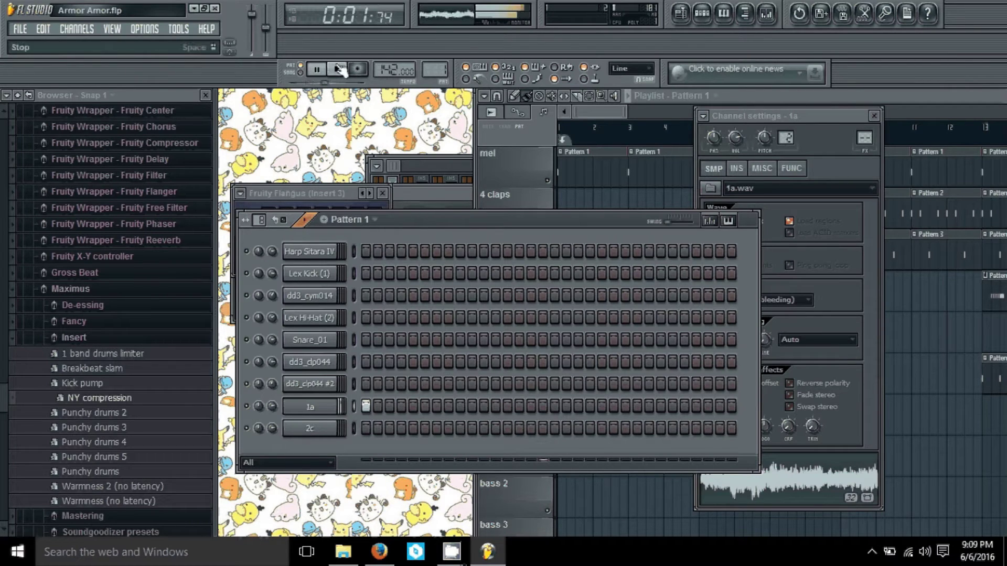
pyautogui.click(340, 70)
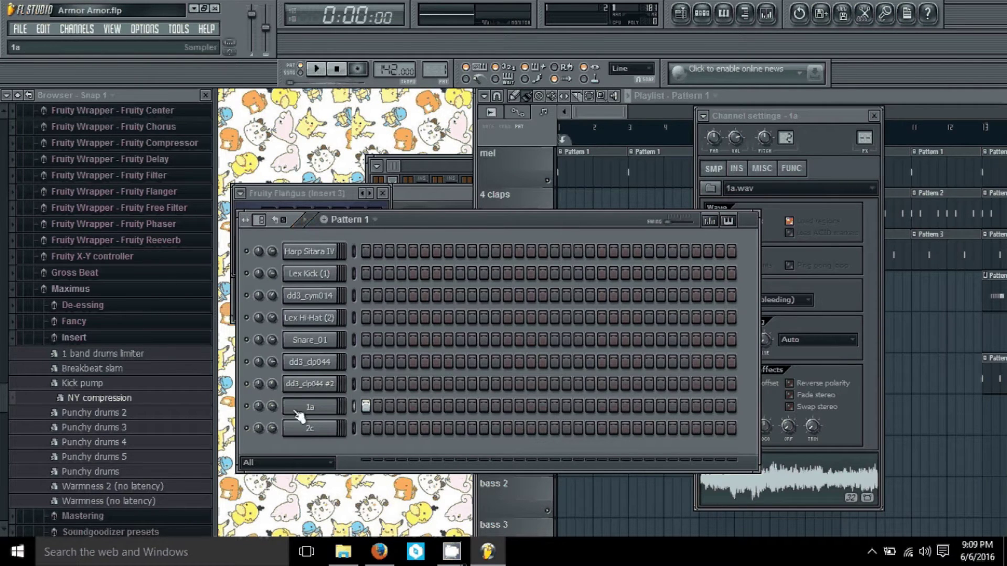
# - Turn off Use sample loop points for the 1a.wav sample
pyautogui.click(318, 409)
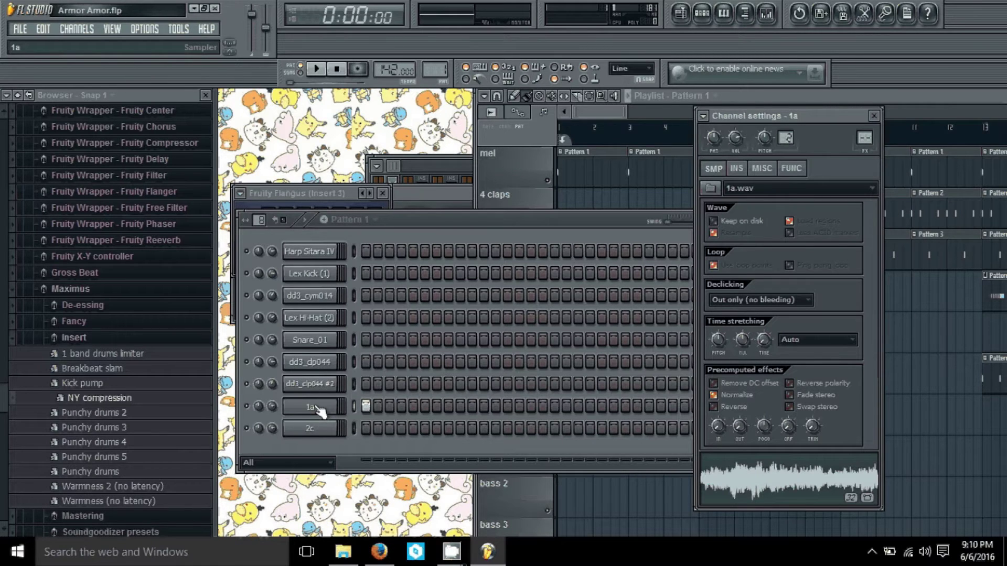
pyautogui.click(318, 409)
pyautogui.click(319, 411)
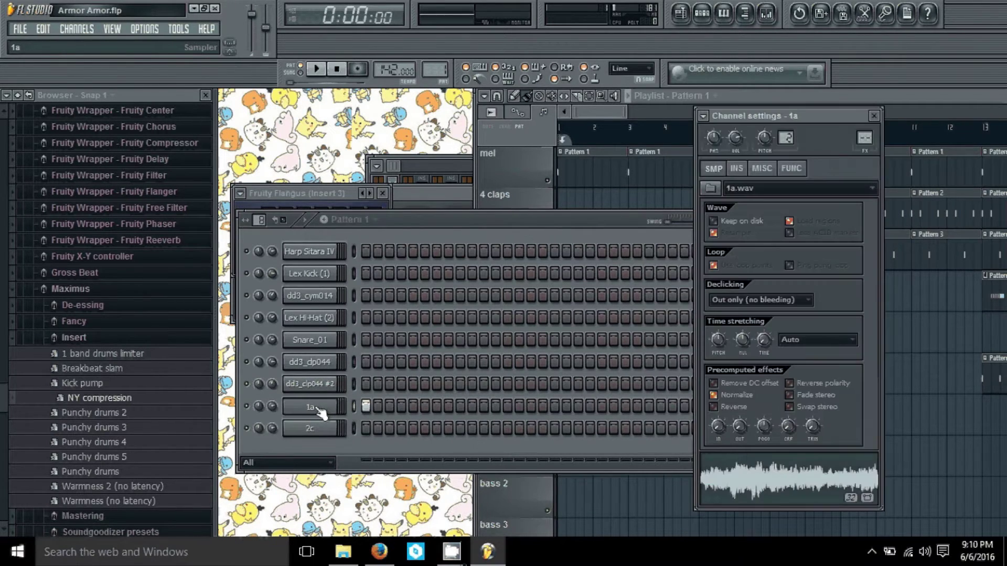
pyautogui.click(731, 268)
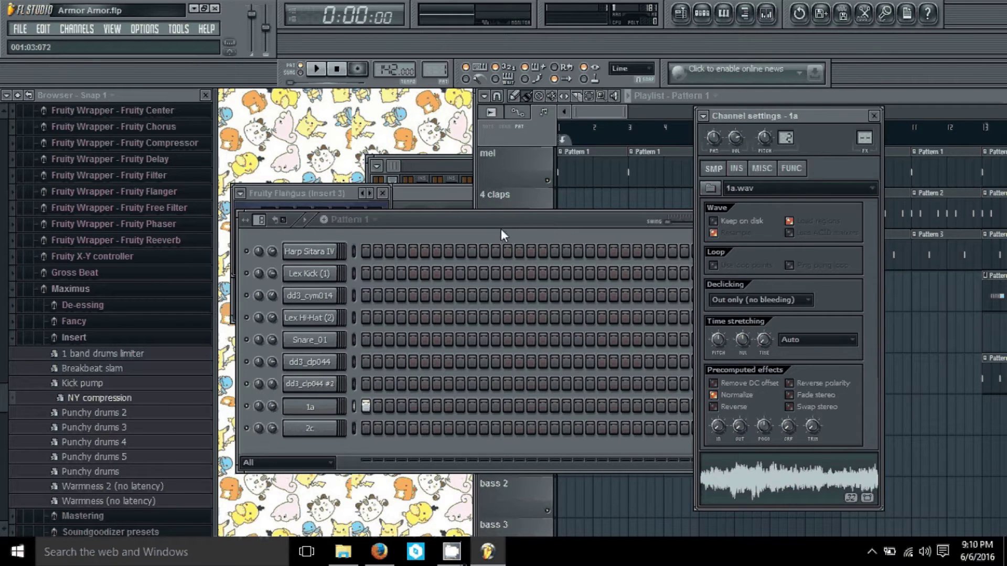
pyautogui.click(463, 407)
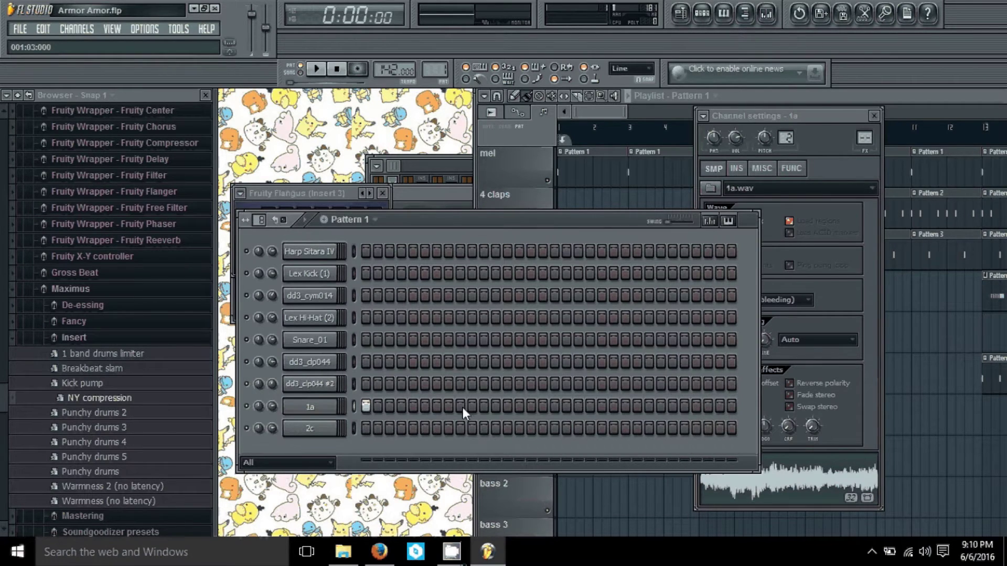
pyautogui.click(461, 406)
pyautogui.press('space')
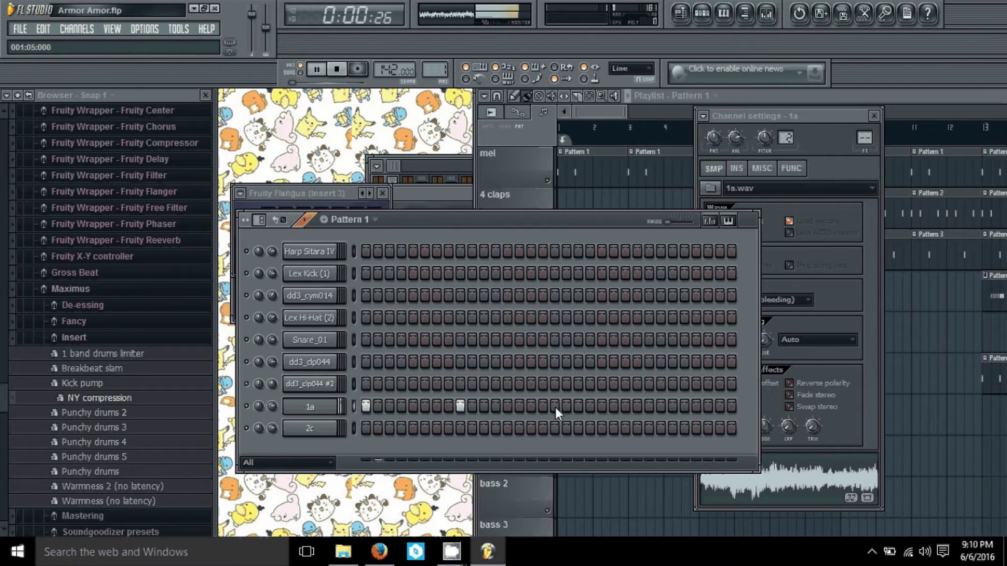
pyautogui.press('space')
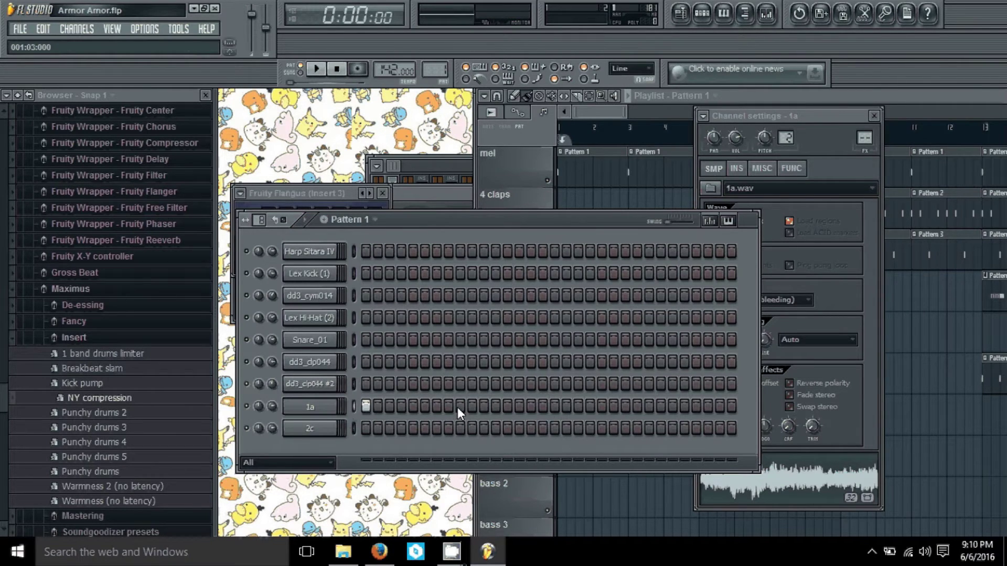
pyautogui.rightClick(339, 410)
# - Clone 1a as 1a #2 and audition it with a temporary hit
pyautogui.click(375, 504)
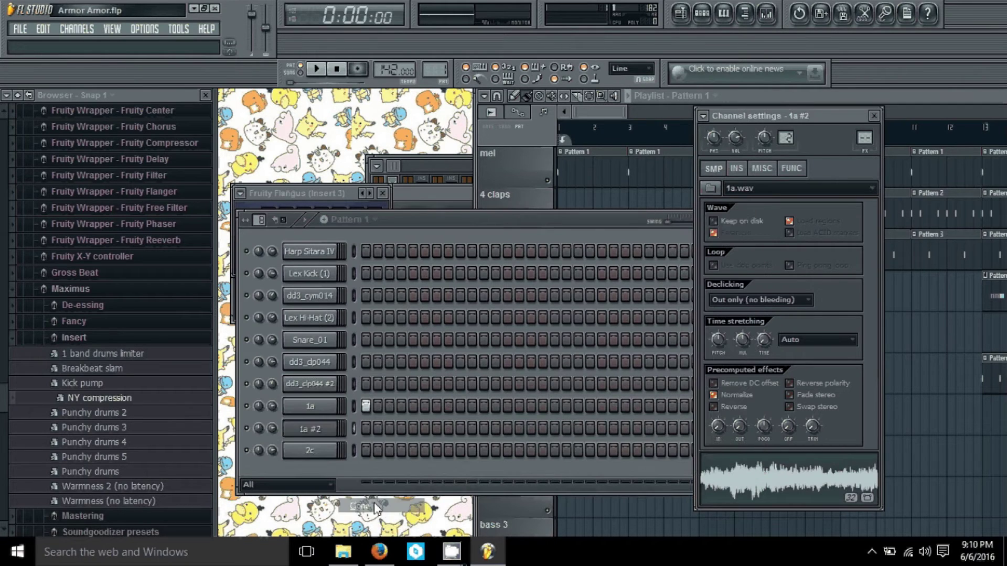
pyautogui.click(461, 429)
pyautogui.press('space')
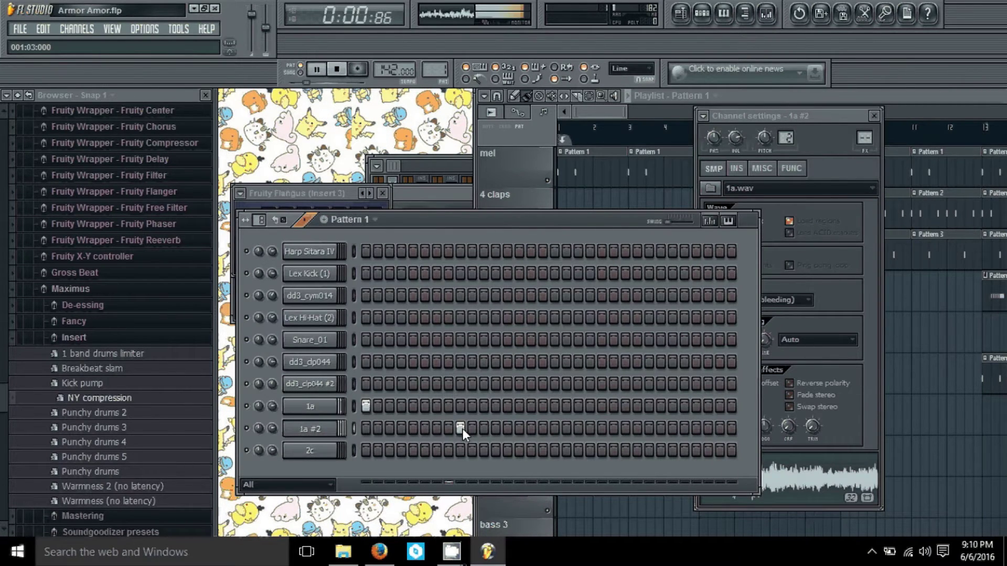
pyautogui.press('space')
pyautogui.click(461, 429)
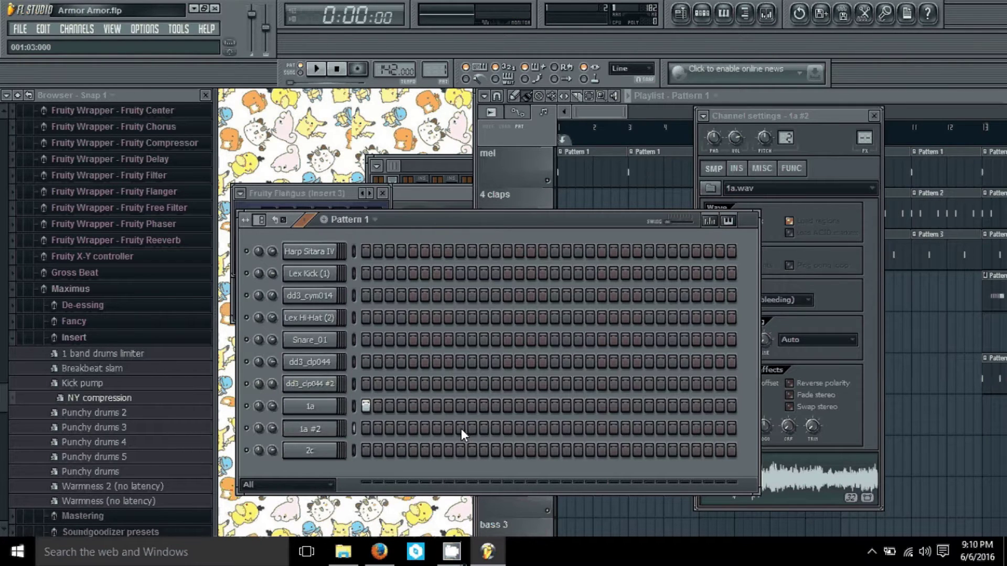
# - Delete the 1a #2 channel and confirm the deletion
pyautogui.rightClick(340, 457)
pyautogui.click(360, 520)
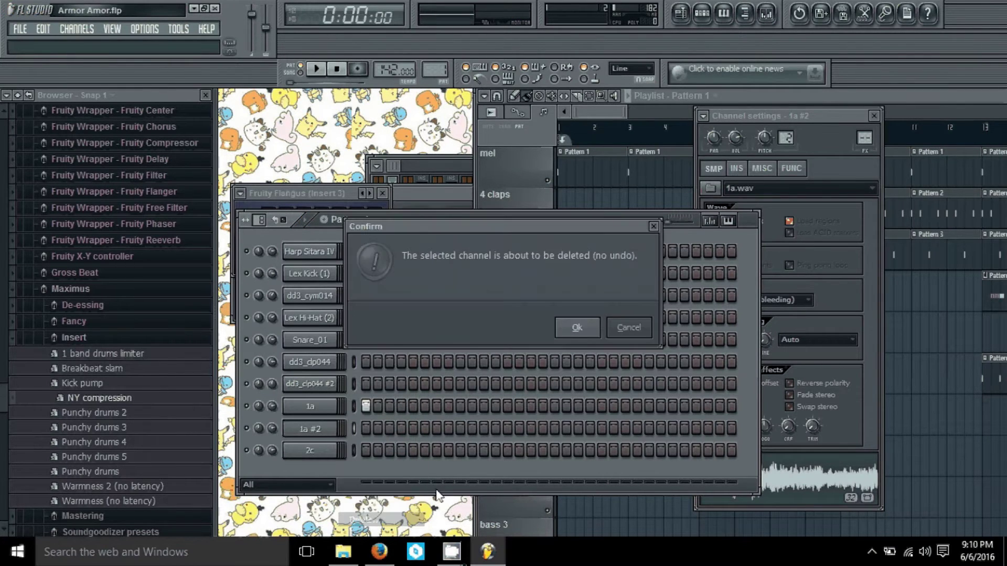
pyautogui.click(577, 330)
# - Audition a temporary step 9 hit on 1a, then remove it
pyautogui.click(461, 410)
pyautogui.press('space')
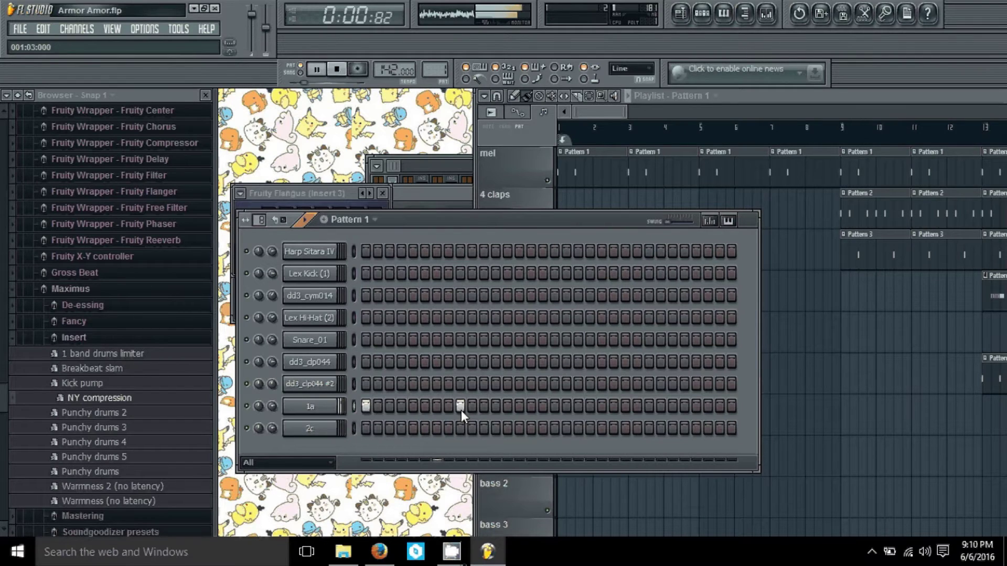
pyautogui.click(461, 411)
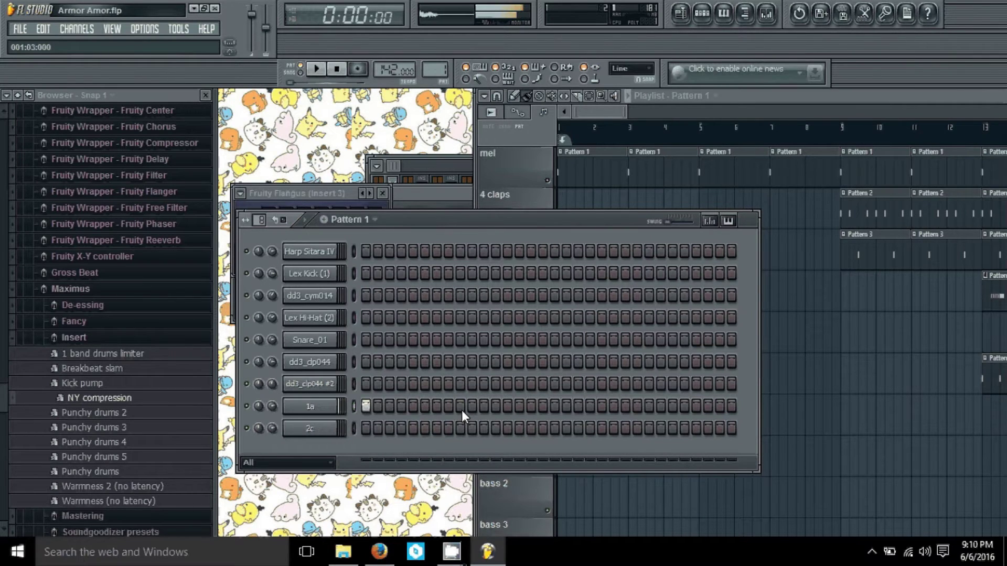
pyautogui.press('space')
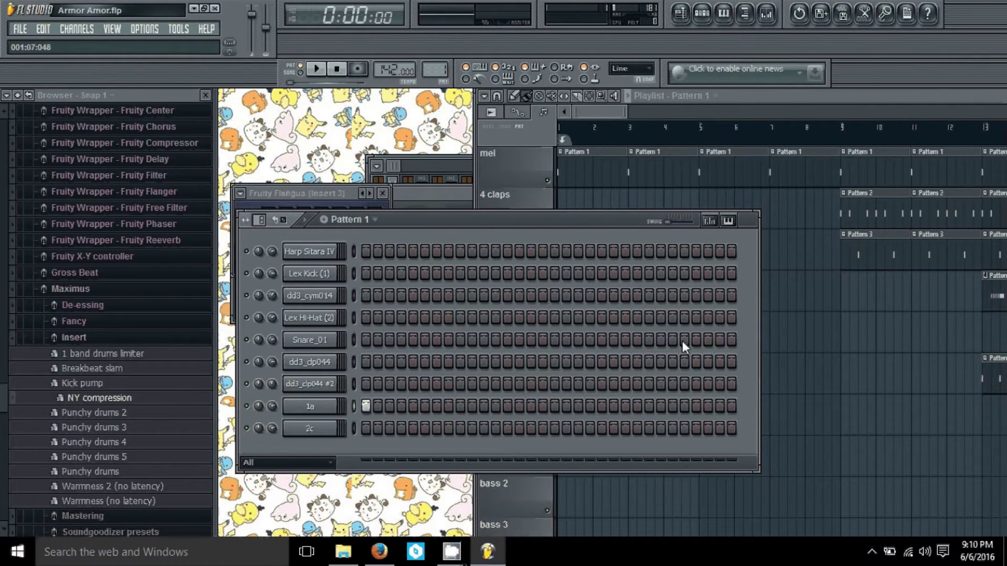
# - Cycle through the step editor views and settle on the velocity graph
pyautogui.click(710, 221)
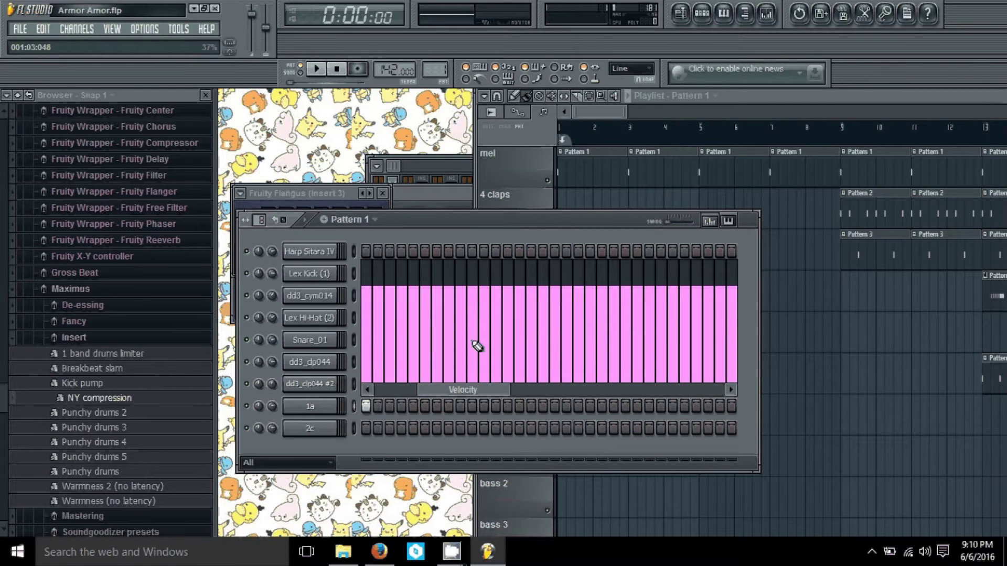
pyautogui.click(712, 221)
pyautogui.click(711, 221)
pyautogui.click(711, 221)
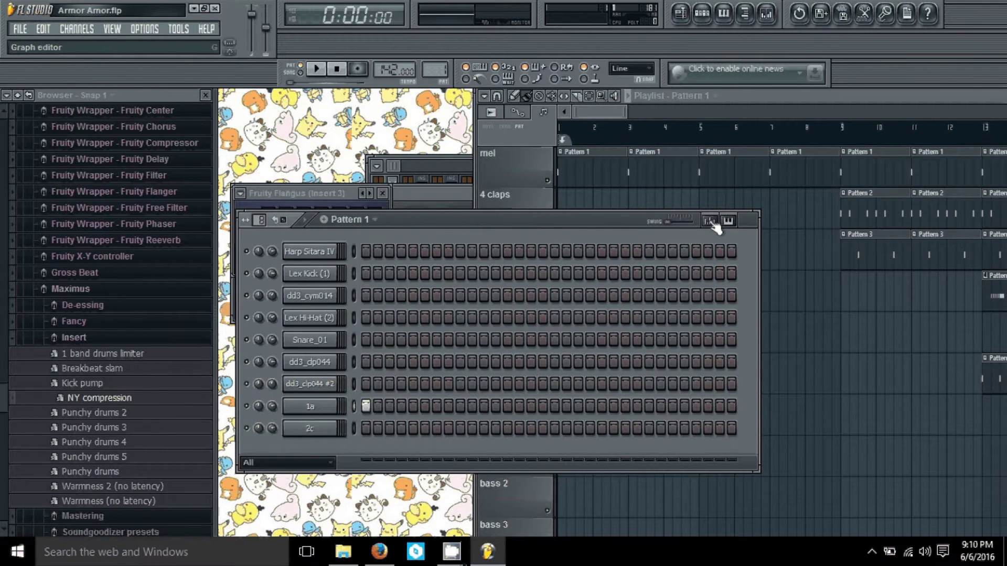
pyautogui.click(711, 222)
pyautogui.click(711, 222)
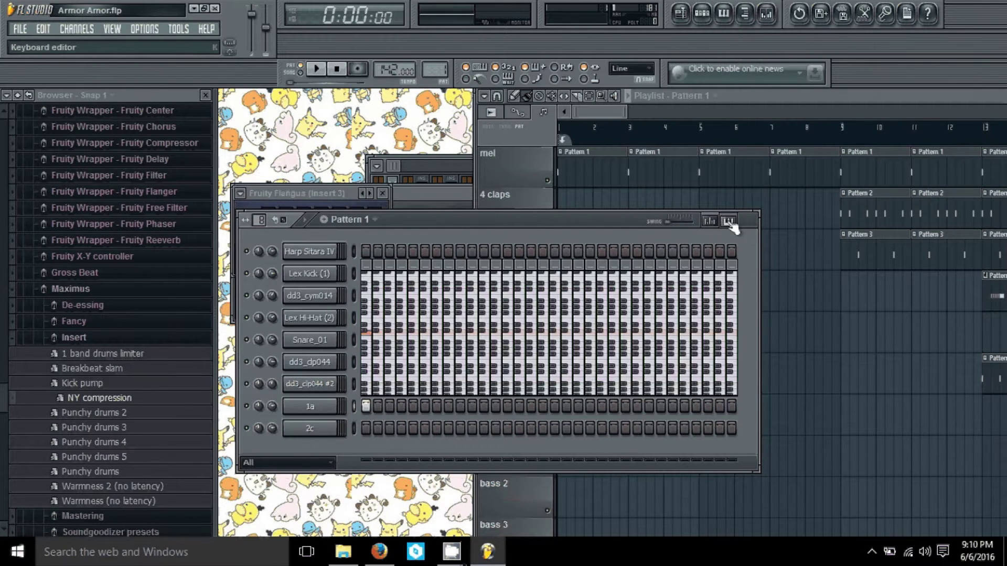
pyautogui.click(711, 221)
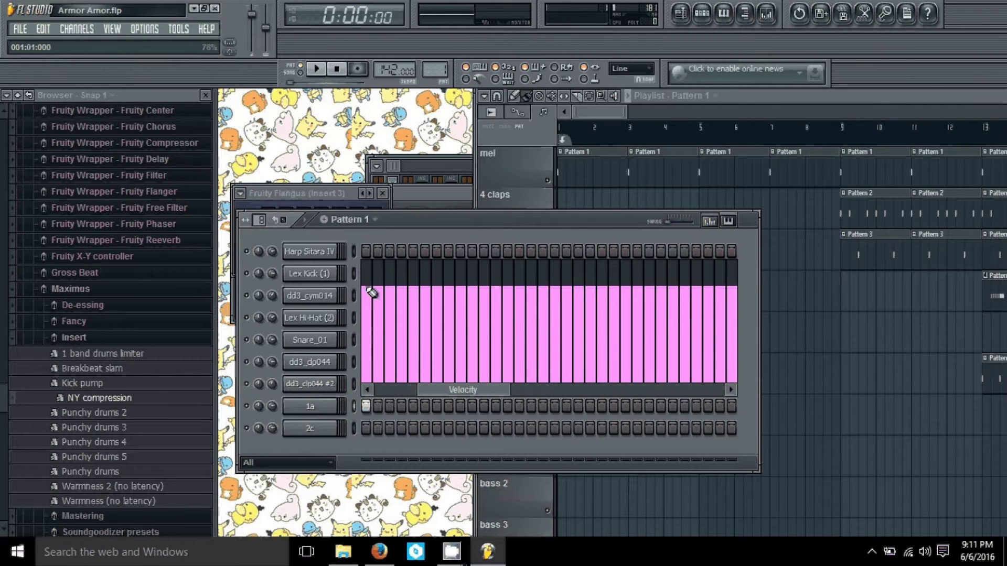
# - Test a near-zero velocity on Lex Kick's first step, restore it, then zero 1a's step 9
pyautogui.moveTo(371, 292); pyautogui.dragTo(371, 271)
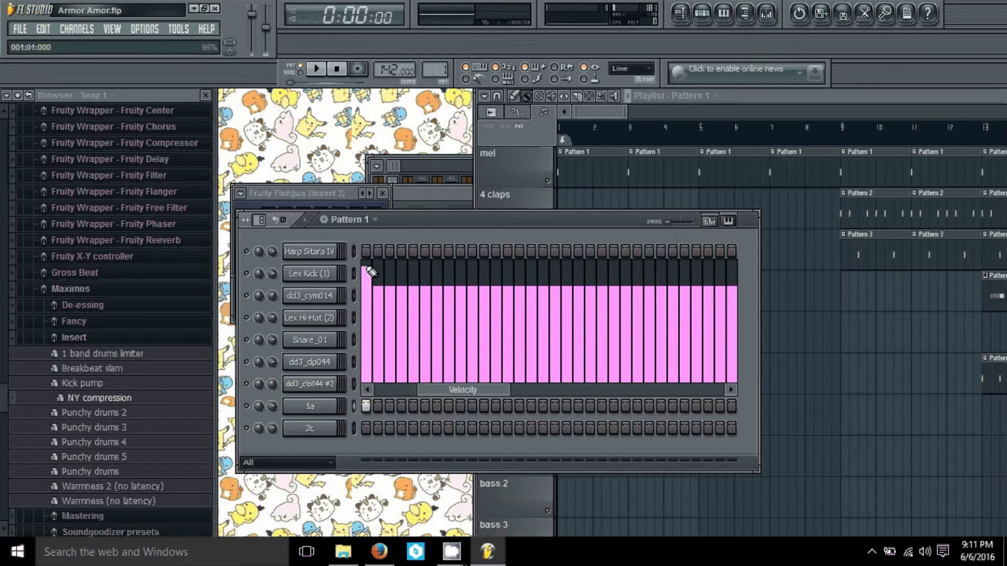
pyautogui.moveTo(370, 271); pyautogui.dragTo(372, 368)
pyautogui.press('space')
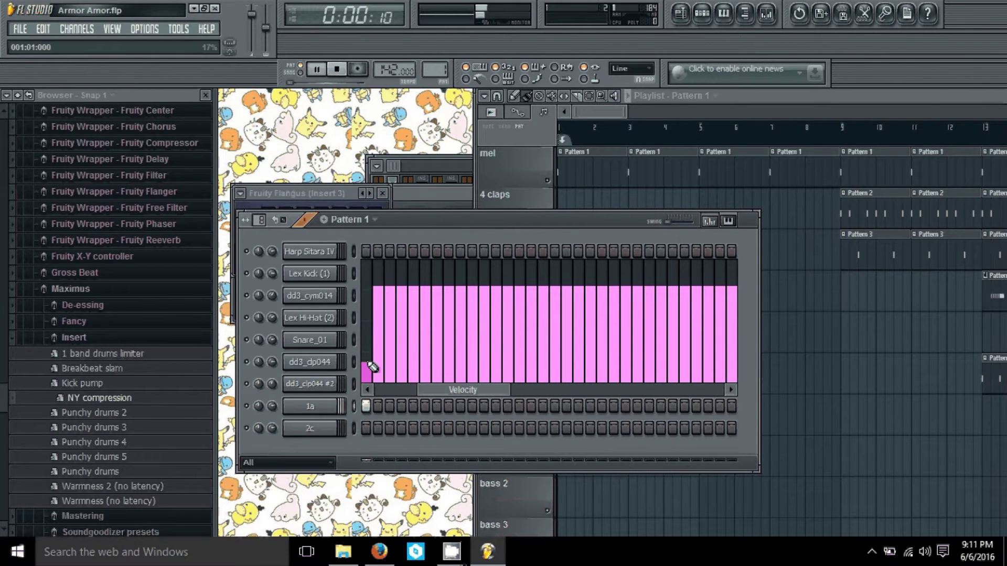
pyautogui.press('space')
pyautogui.click(371, 297)
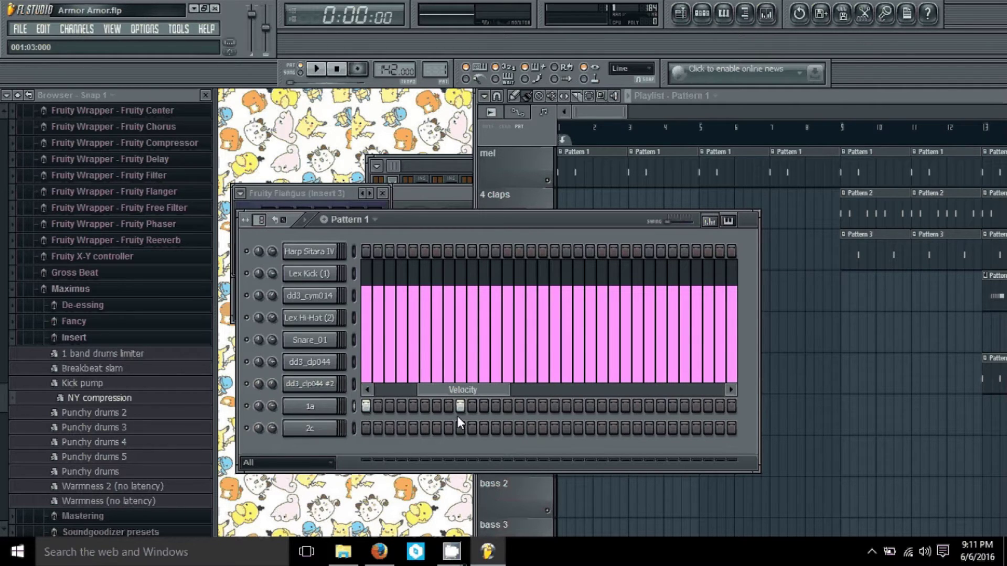
pyautogui.click(462, 382)
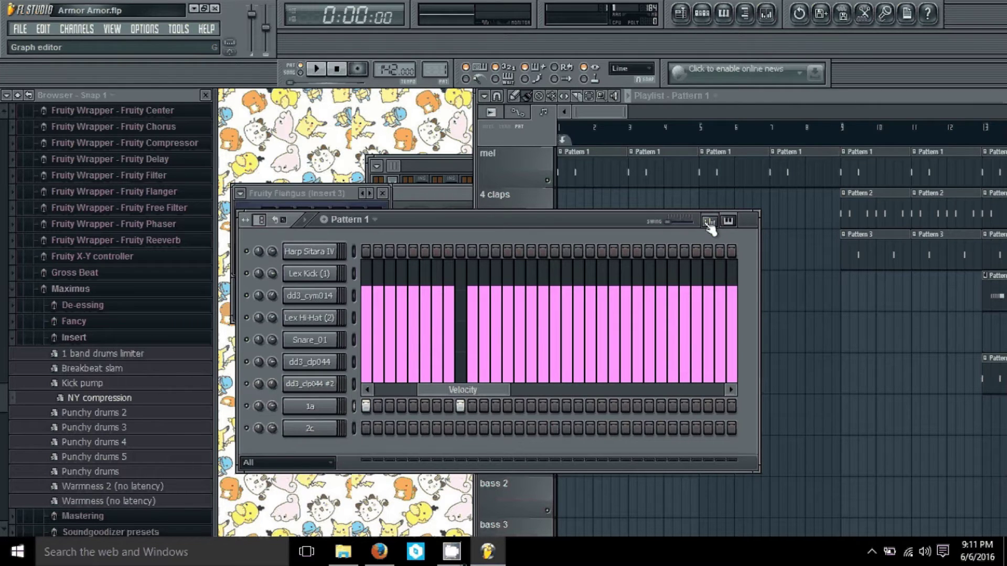
# - Preview the step 9 cut-off, then remove 1a's step 9 hit and restore its velocity
pyautogui.press('space')
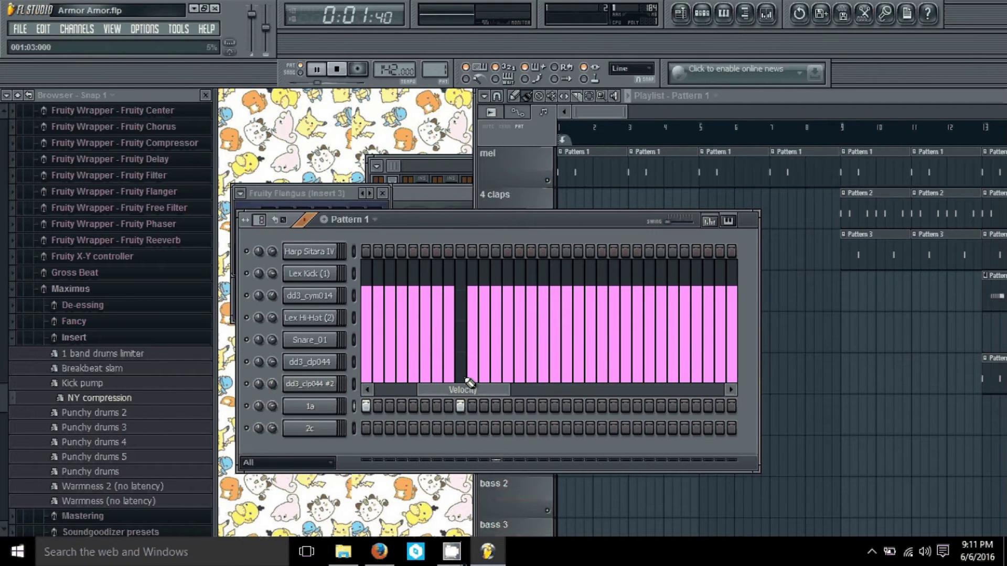
pyautogui.press('space')
pyautogui.click(460, 407)
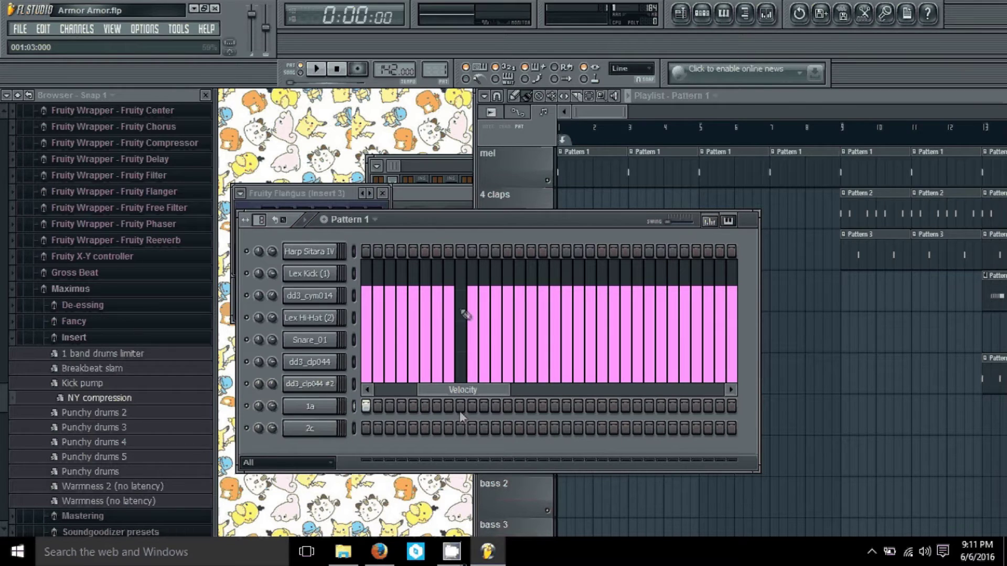
pyautogui.click(464, 295)
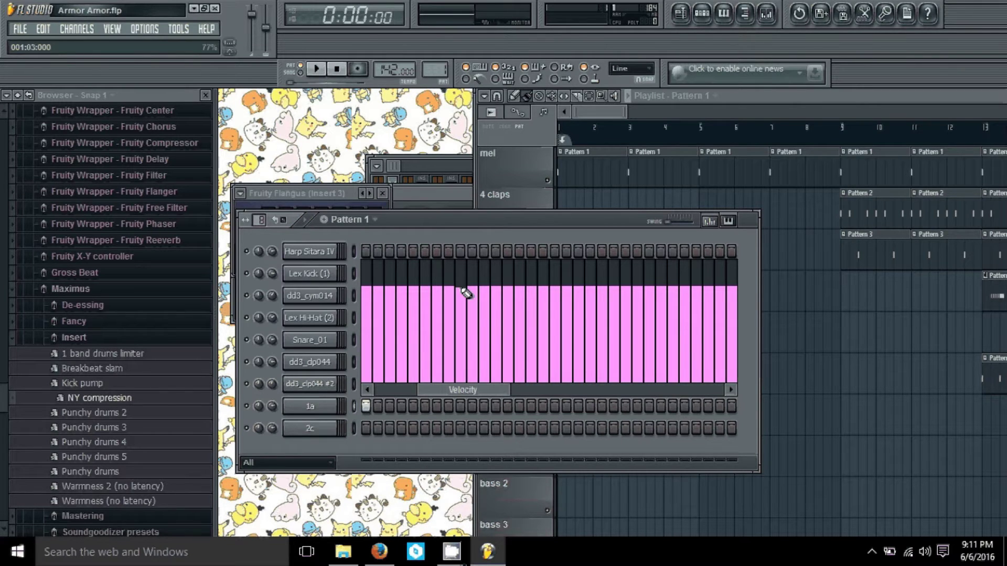
# - Close the velocity graph and add a hit on step 17 of the 1a row
pyautogui.click(709, 221)
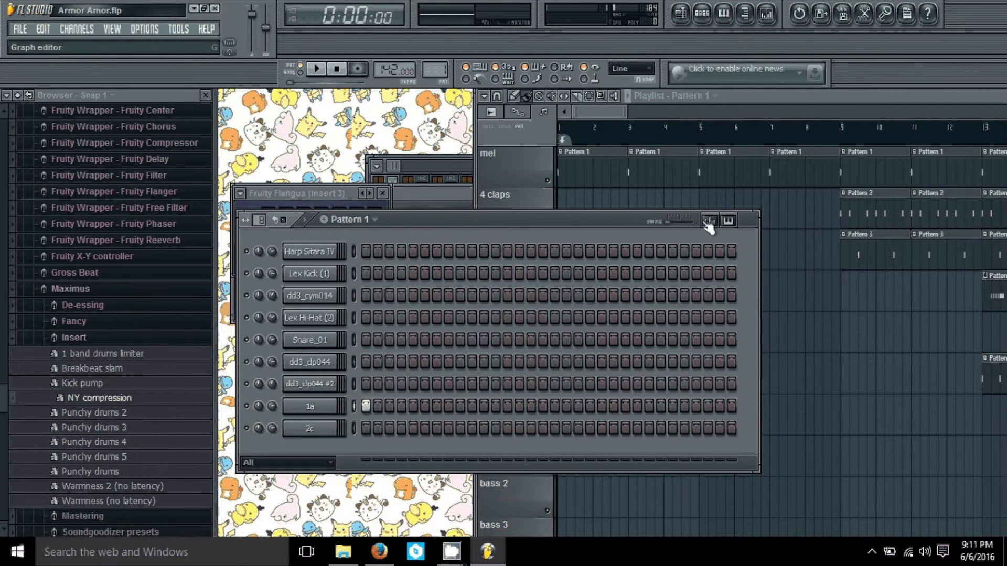
pyautogui.click(554, 407)
pyautogui.click(303, 413)
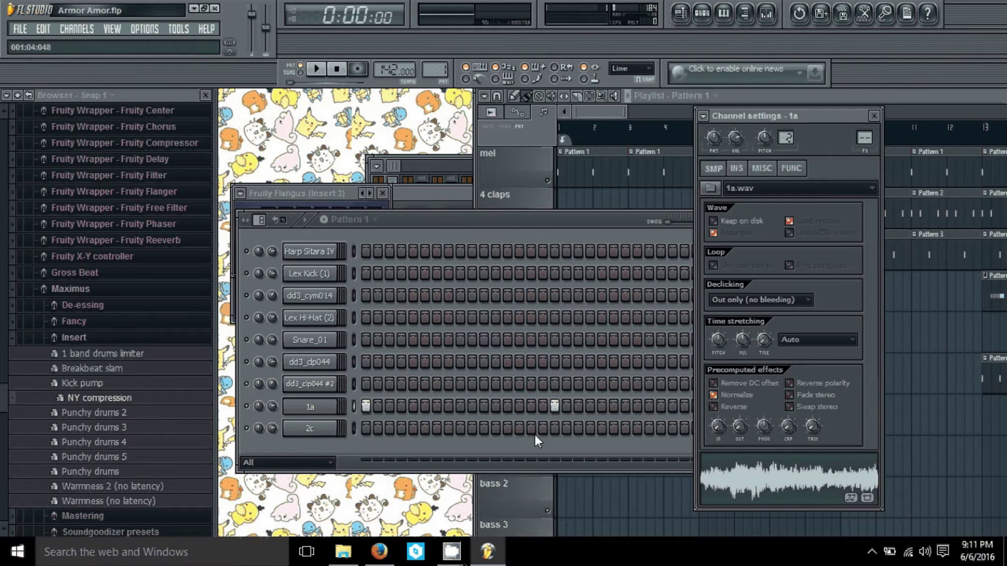
# - Zero 1a's step 17 velocity, preview the cut-off, and add a step 17 hit on 2c
pyautogui.click(703, 224)
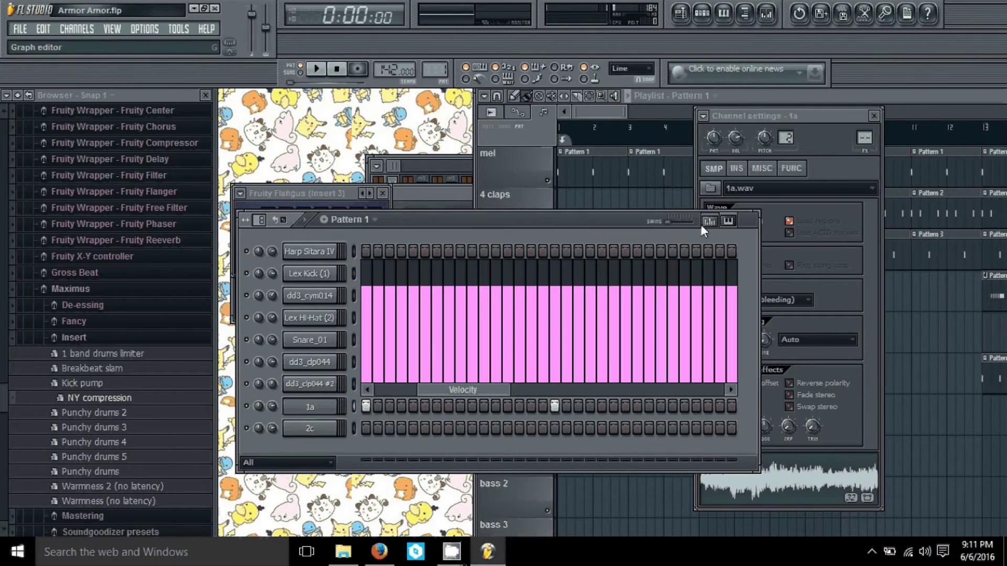
pyautogui.moveTo(562, 371); pyautogui.dragTo(560, 391)
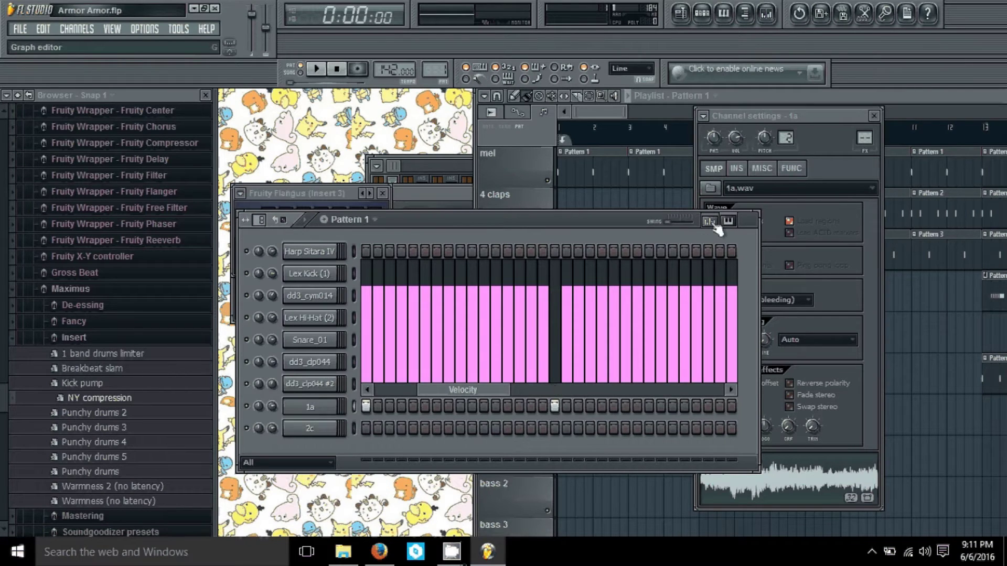
pyautogui.click(714, 223)
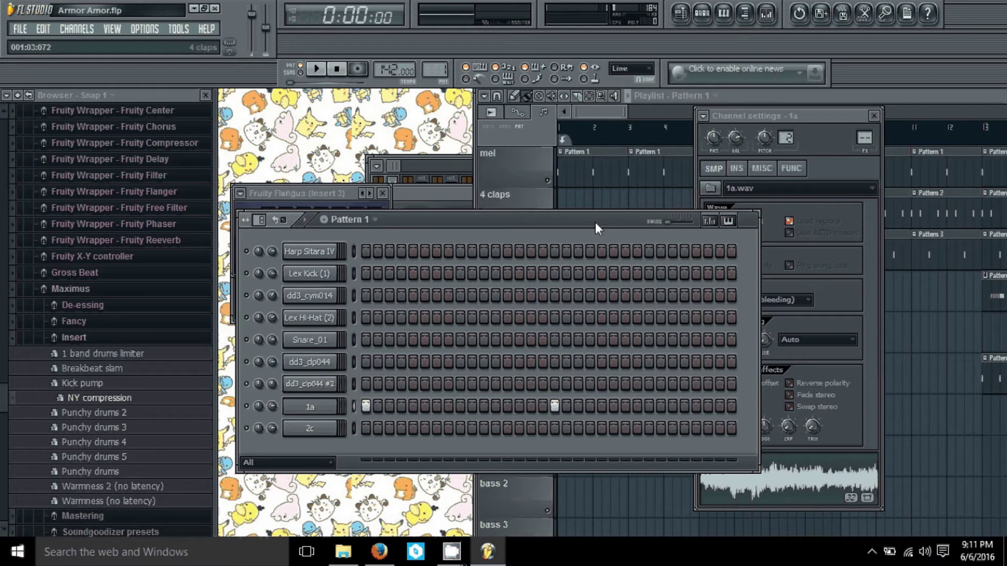
pyautogui.press('space')
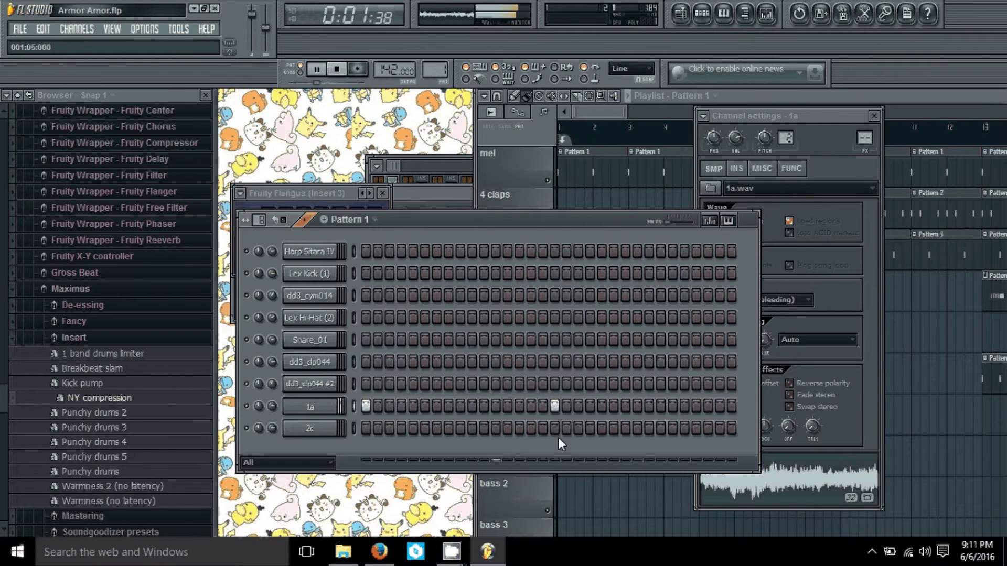
pyautogui.press('space')
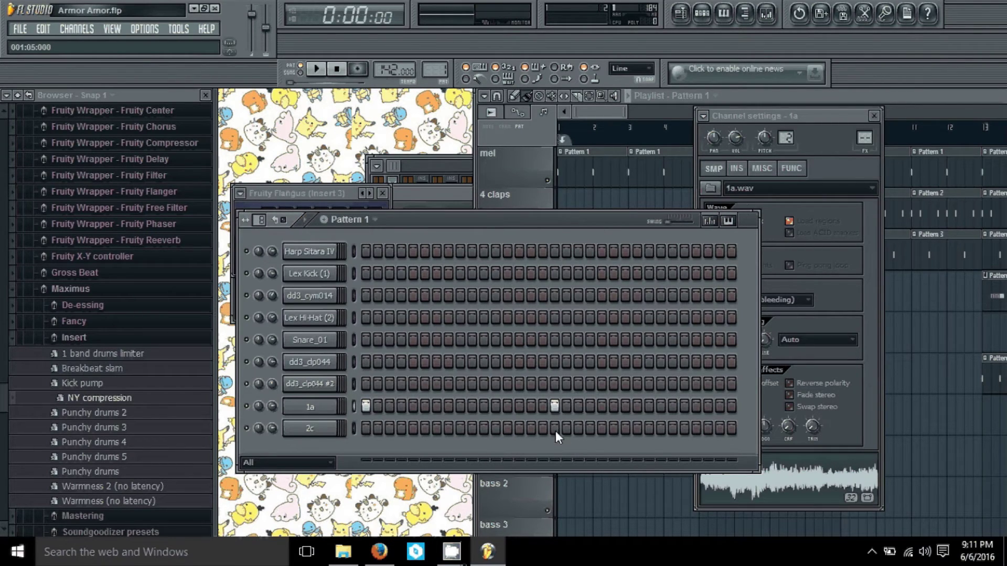
pyautogui.click(555, 428)
# - Play the pattern and preview the 2c sample from its channel settings
pyautogui.press('space')
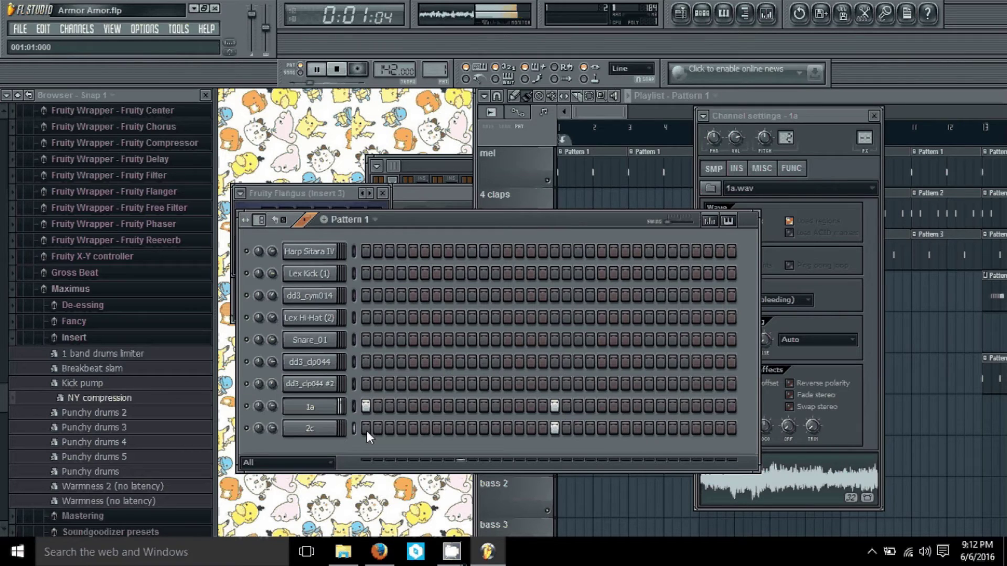
pyautogui.press('space')
pyautogui.click(310, 429)
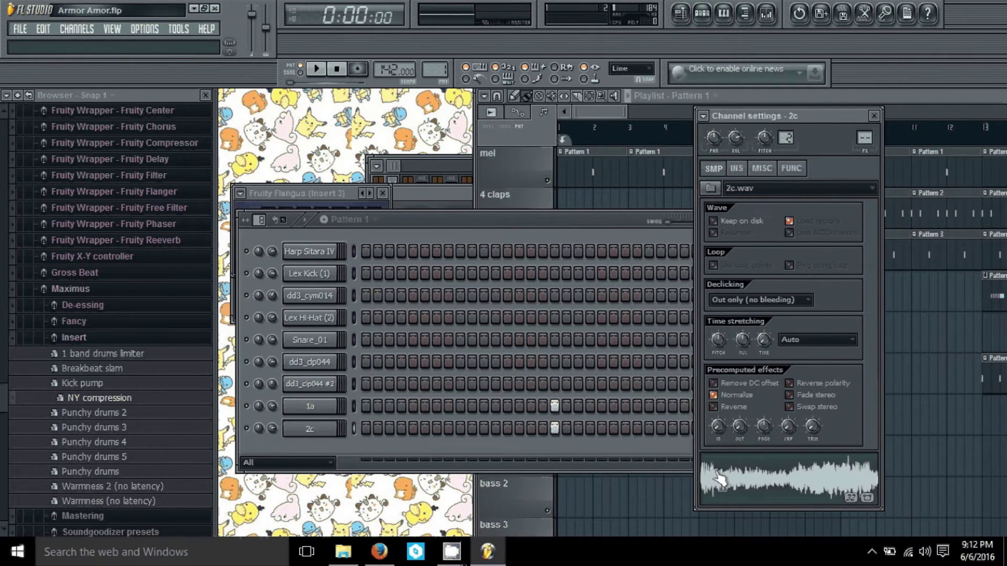
pyautogui.click(759, 481)
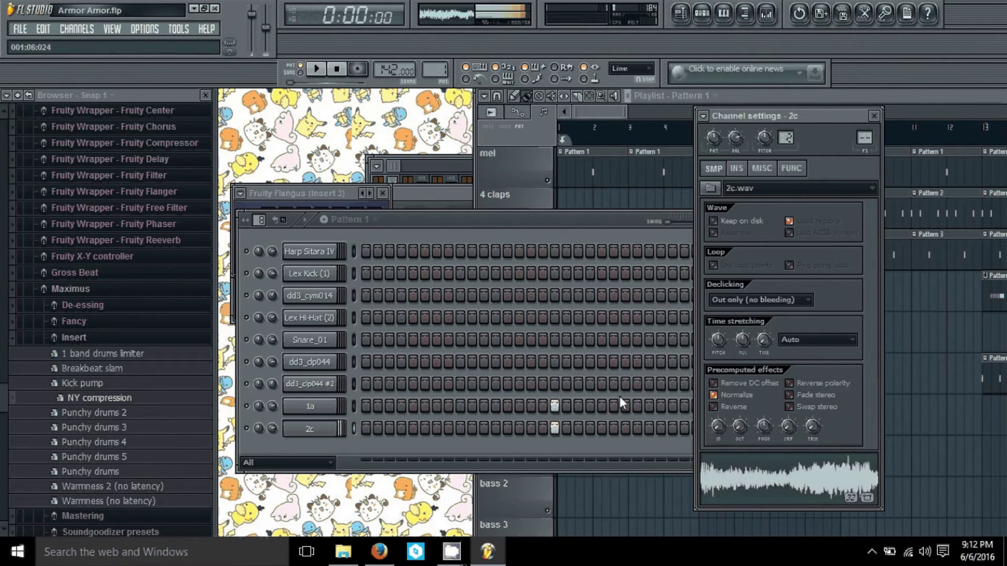
pyautogui.click(494, 233)
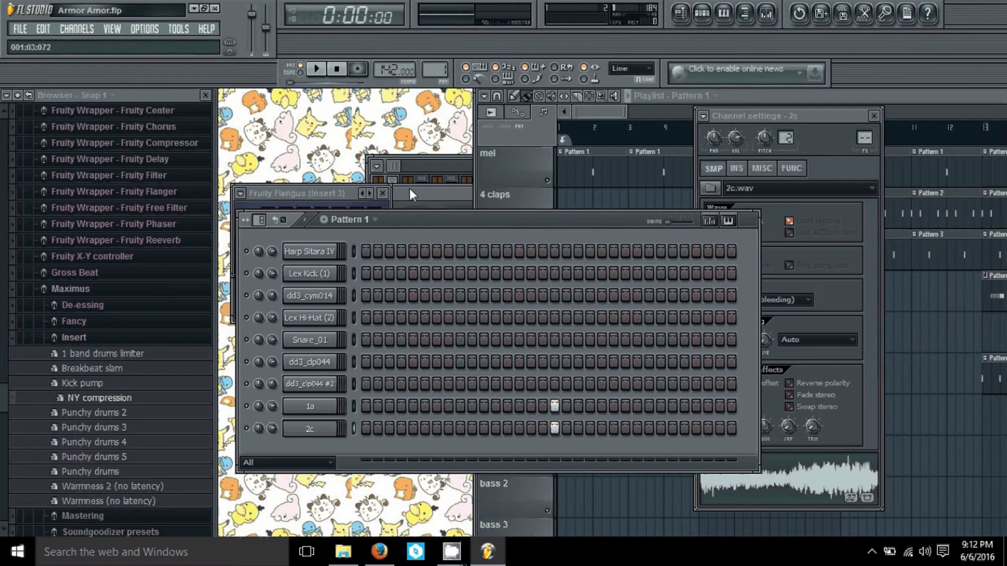
pyautogui.click(314, 74)
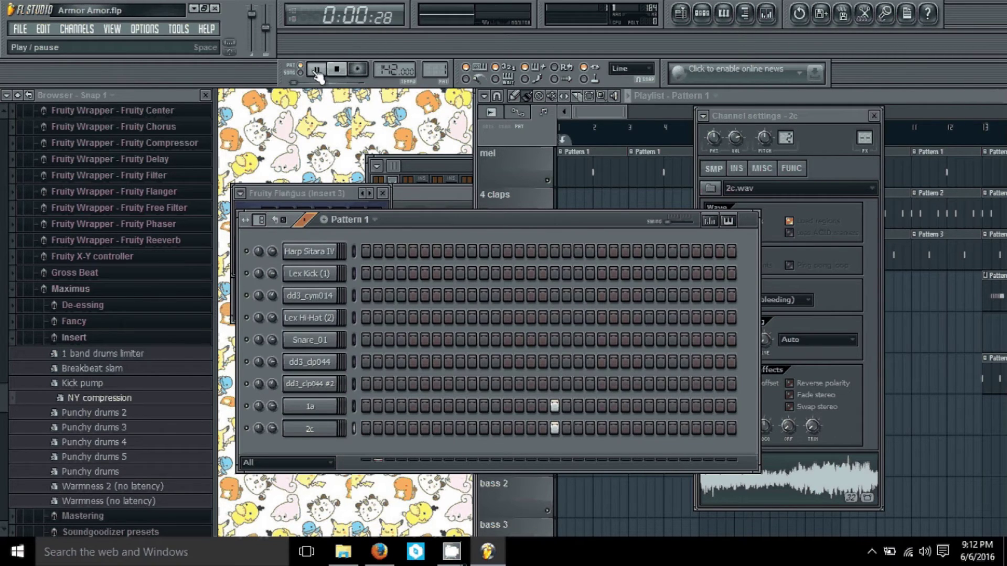
# - Add a step 1 hit on 2c and check the 2c and 1a velocities
pyautogui.click(366, 428)
pyautogui.click(710, 221)
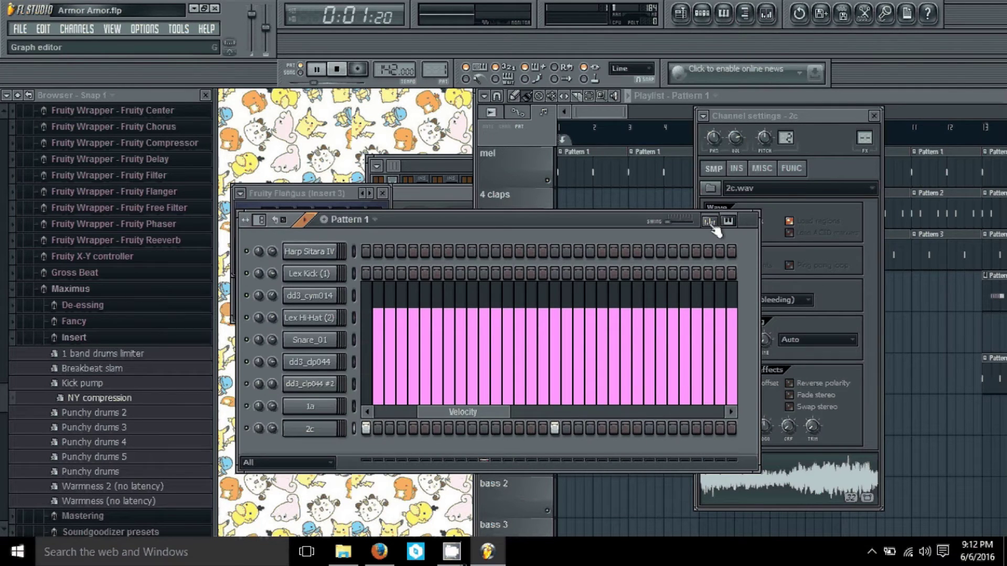
pyautogui.click(354, 407)
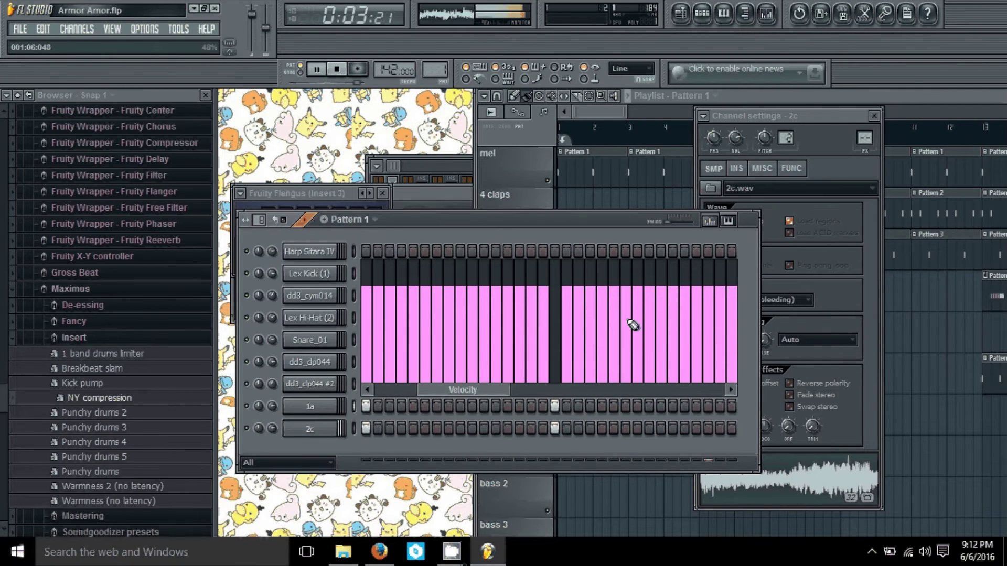
pyautogui.click(718, 223)
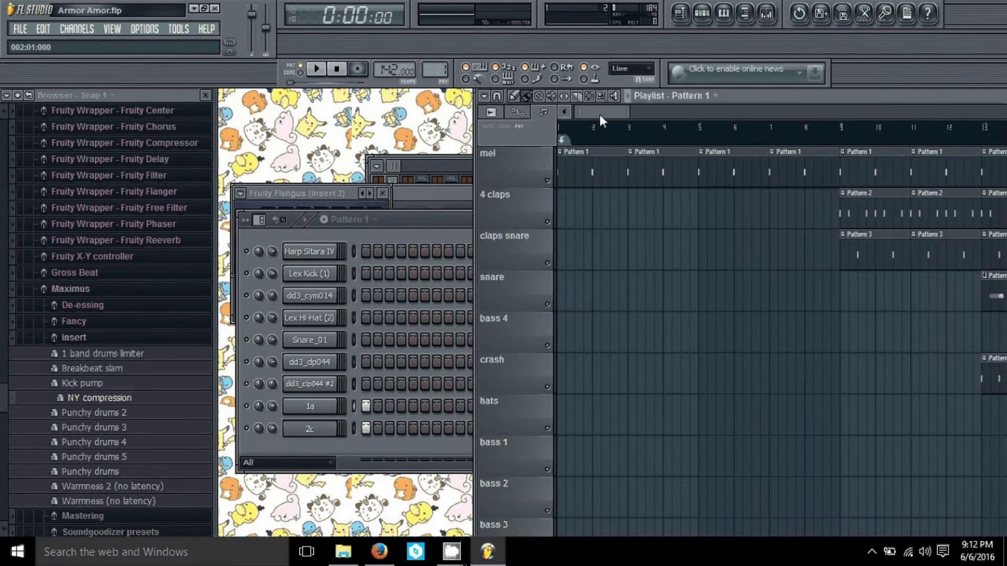
# - Set the song position to bar 13 and scroll down to Track 12's Pattern 12
pyautogui.moveTo(601, 114); pyautogui.dragTo(638, 115)
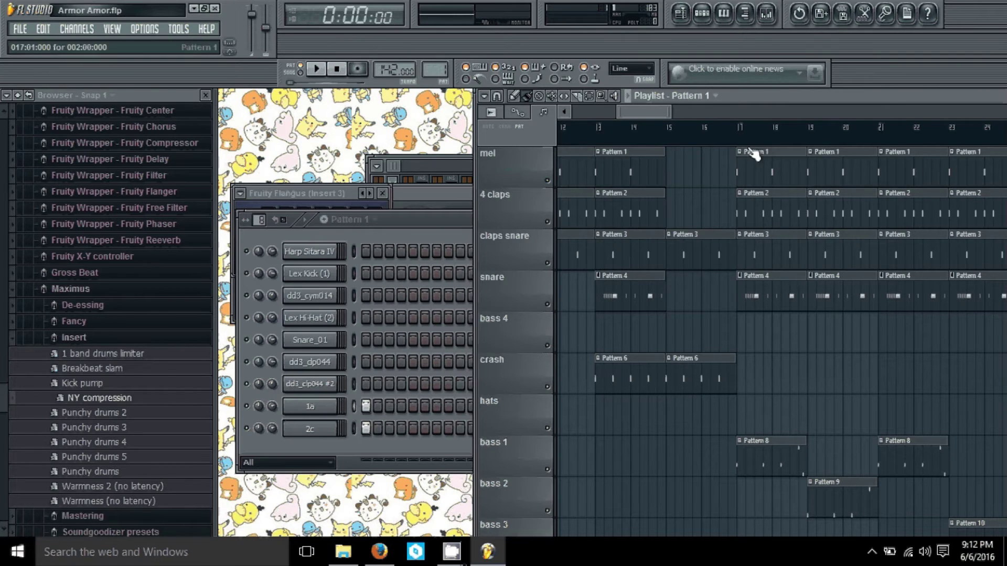
pyautogui.hscroll(2, 634, 111)
pyautogui.hscroll(-1, 634, 111)
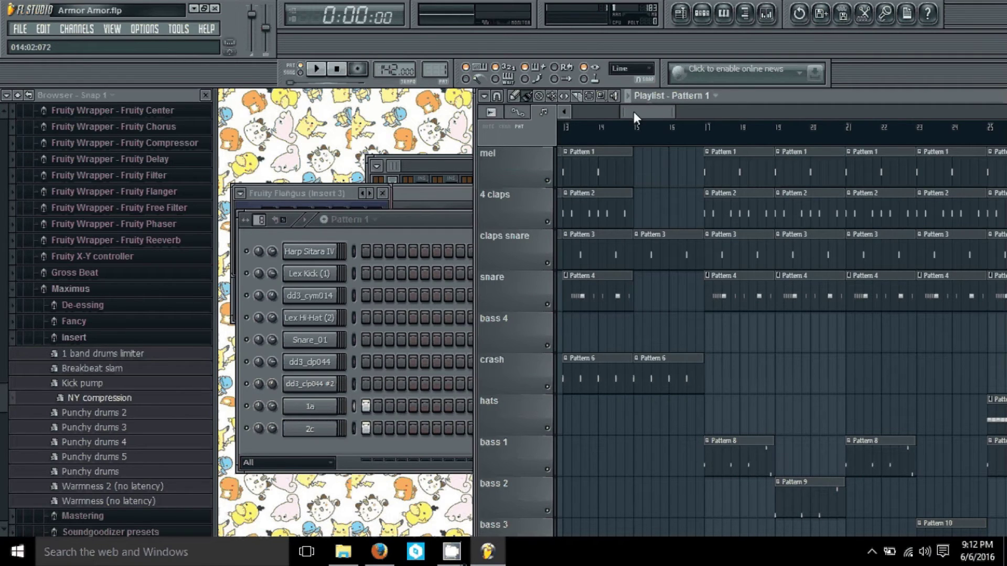
pyautogui.click(568, 138)
pyautogui.scroll(-1, 616, 247)
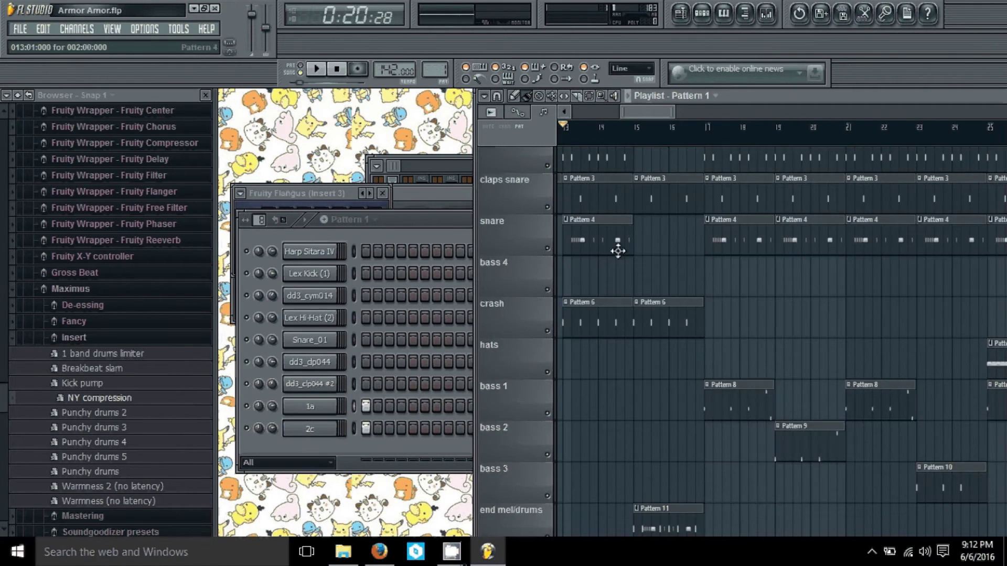
pyautogui.scroll(-2, 618, 251)
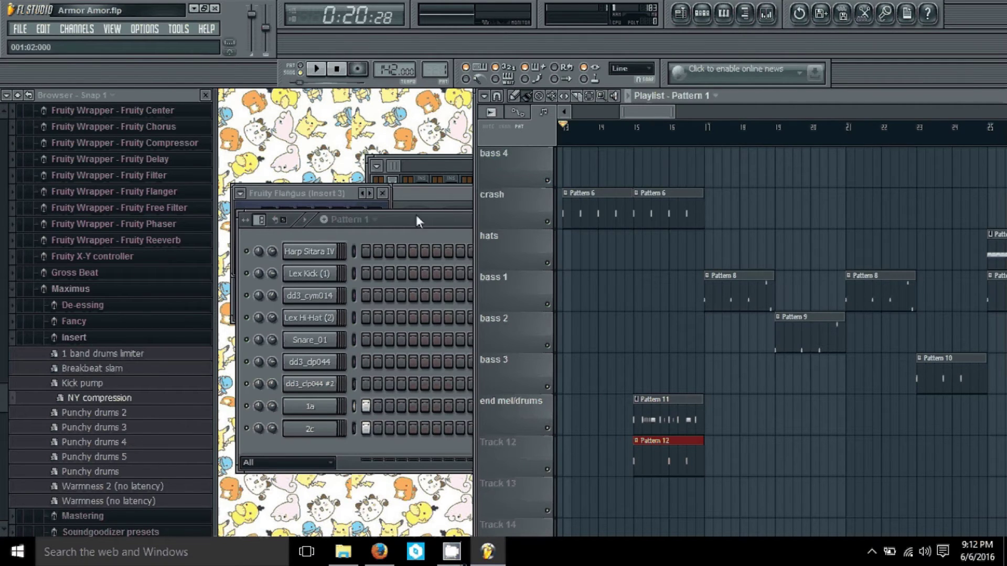
# - Open Pattern 12 in the velocity graph and give two empty 2c steps a velocity
pyautogui.click(517, 454)
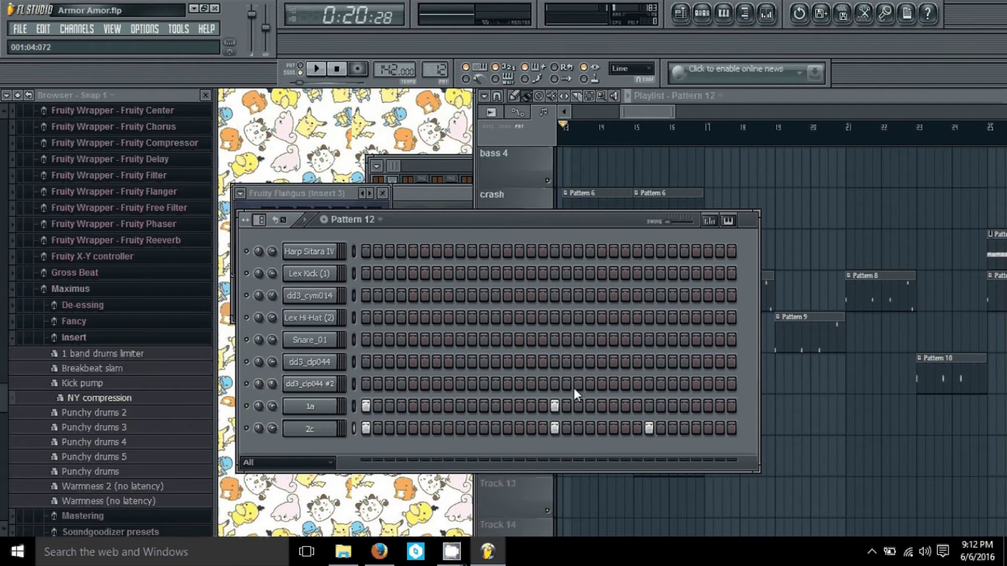
pyautogui.click(710, 221)
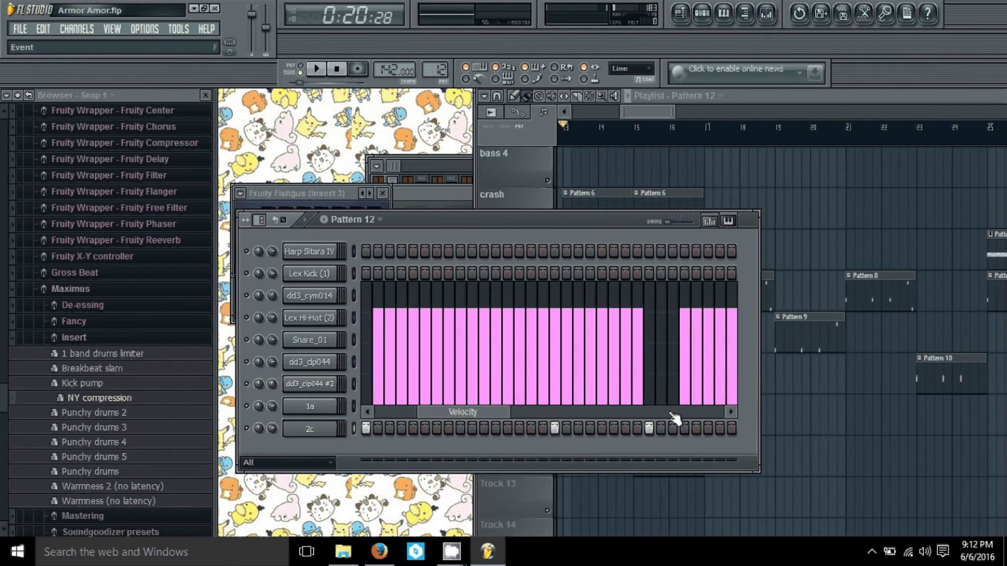
pyautogui.click(663, 311)
pyautogui.click(673, 311)
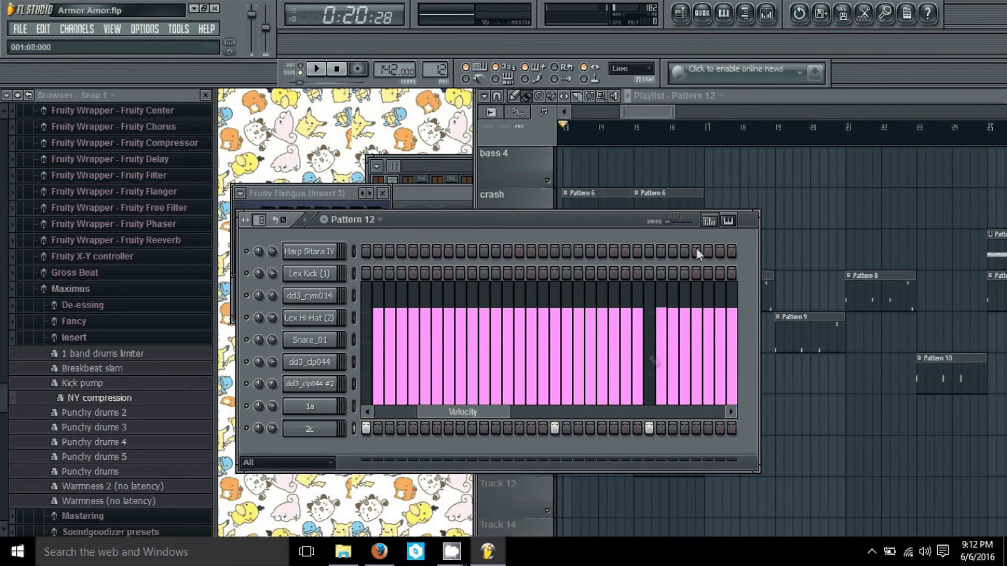
# - Play Pattern 12 to hear the cut-offs, checking the step velocities along the way
pyautogui.press('space')
pyautogui.click(709, 221)
pyautogui.press('space')
pyautogui.press('space')
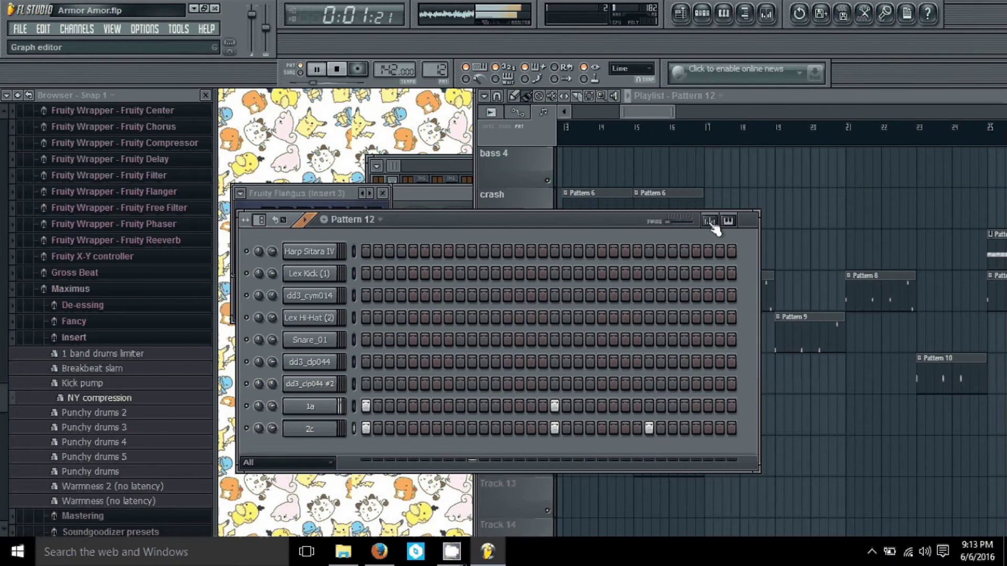
pyautogui.click(709, 221)
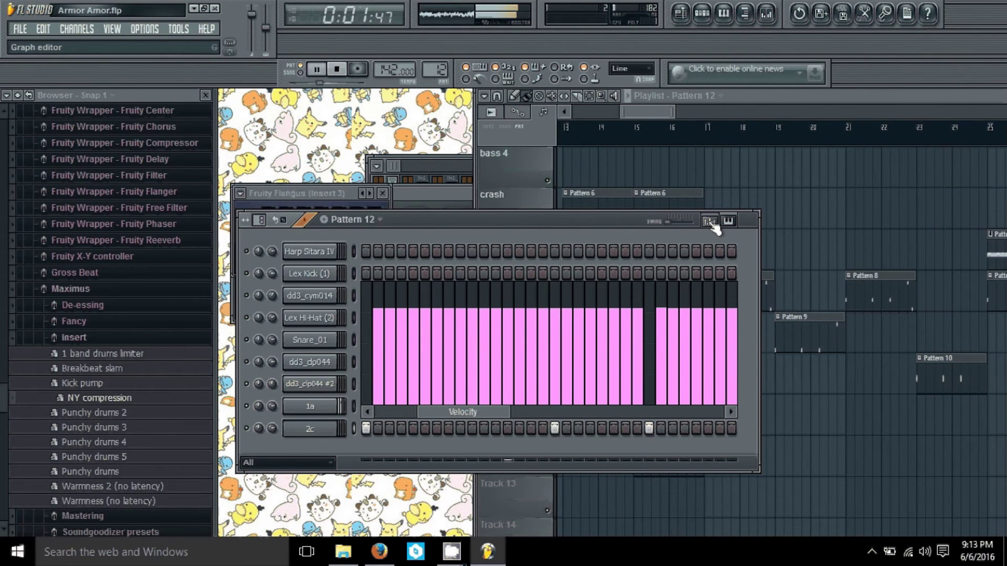
pyautogui.click(709, 221)
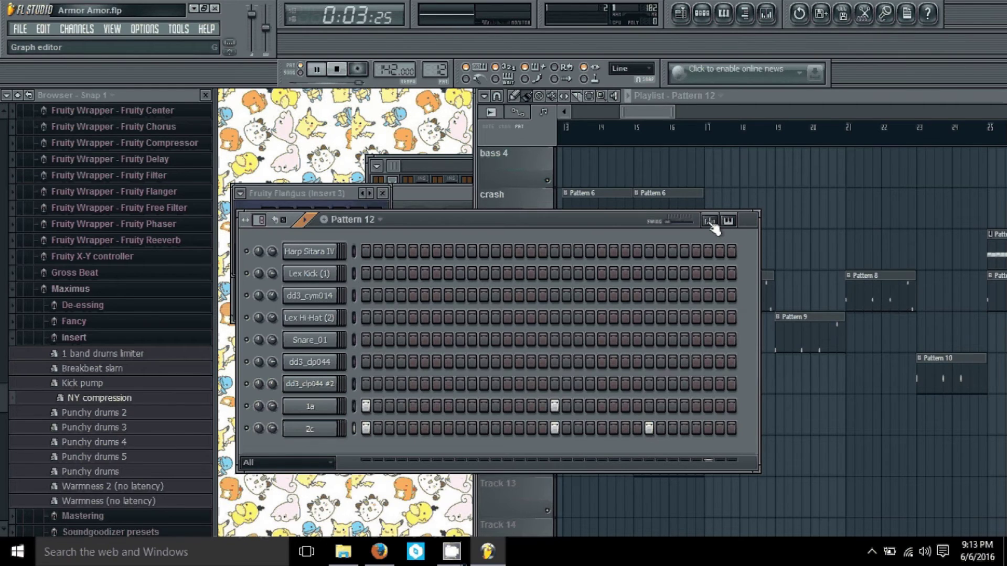
# - Stop playback and bring the Playlist song arrangement to the front
pyautogui.press('space')
pyautogui.click(630, 109)
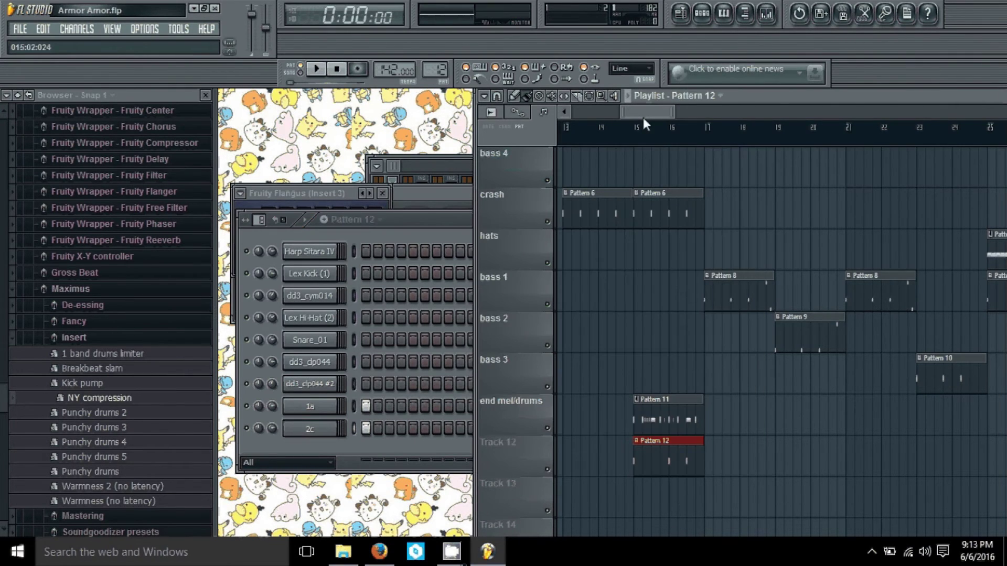
pyautogui.moveTo(643, 118); pyautogui.dragTo(632, 112)
# - Play the song from bar 15 through Pattern 12, stop it, and return to Pattern 12's step rows
pyautogui.click(680, 138)
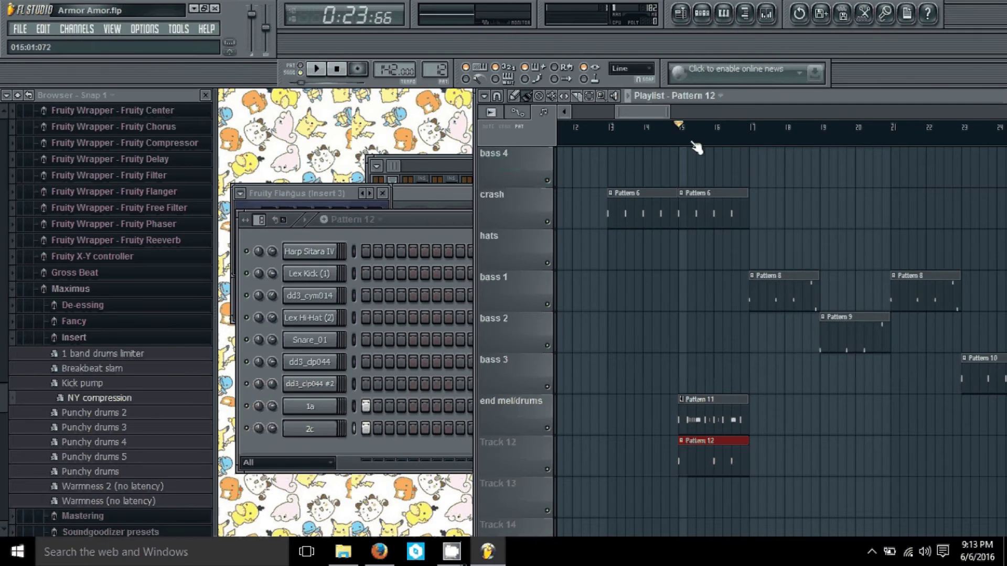
pyautogui.press('space')
pyautogui.moveTo(642, 115); pyautogui.dragTo(659, 112)
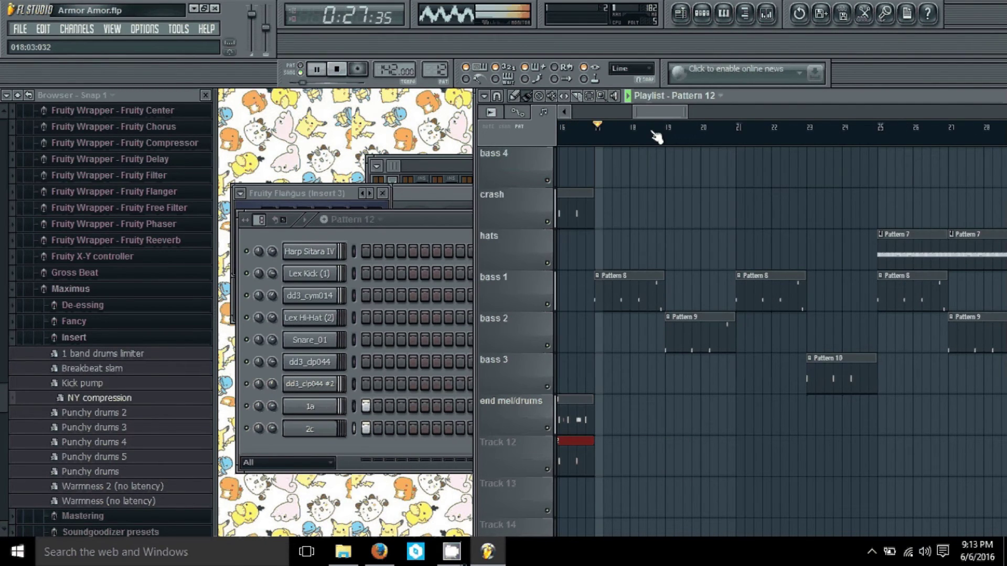
pyautogui.moveTo(653, 112); pyautogui.dragTo(649, 112)
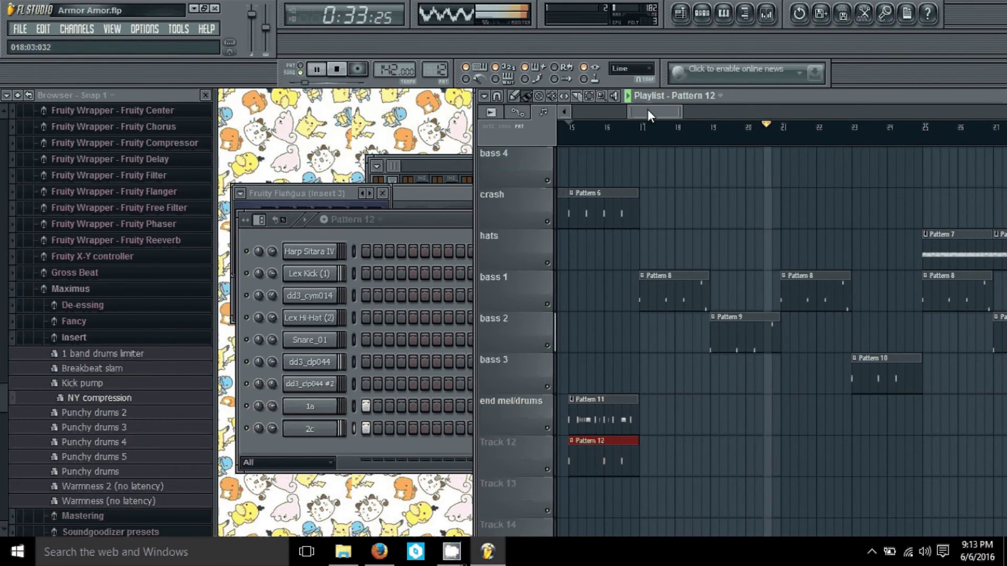
pyautogui.press('space')
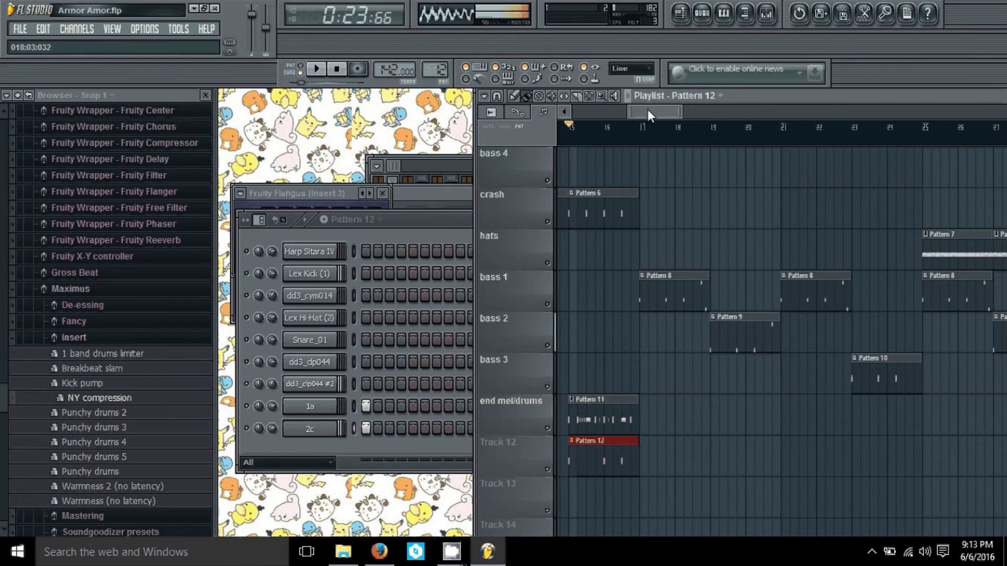
pyautogui.click(408, 243)
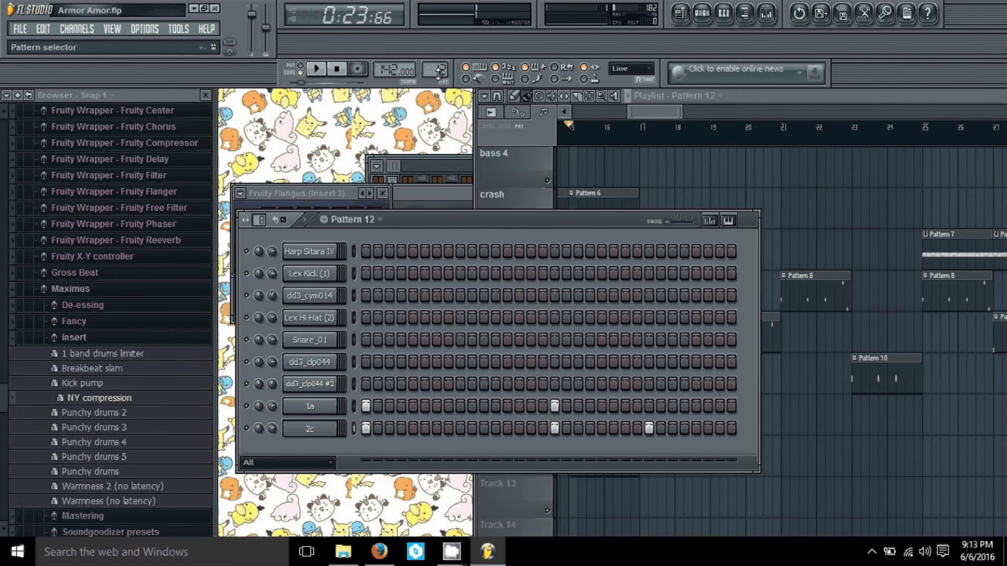
# - Put a Lex Kick hit on step 1 and loop Pattern 13 in pattern mode
pyautogui.scroll(1, 439, 72)
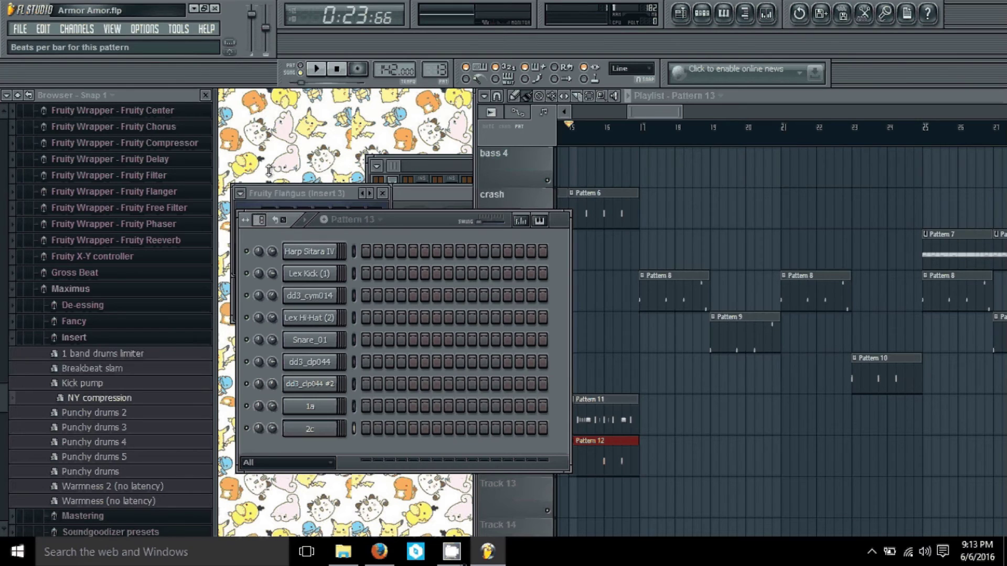
pyautogui.scroll(1, 351, 227)
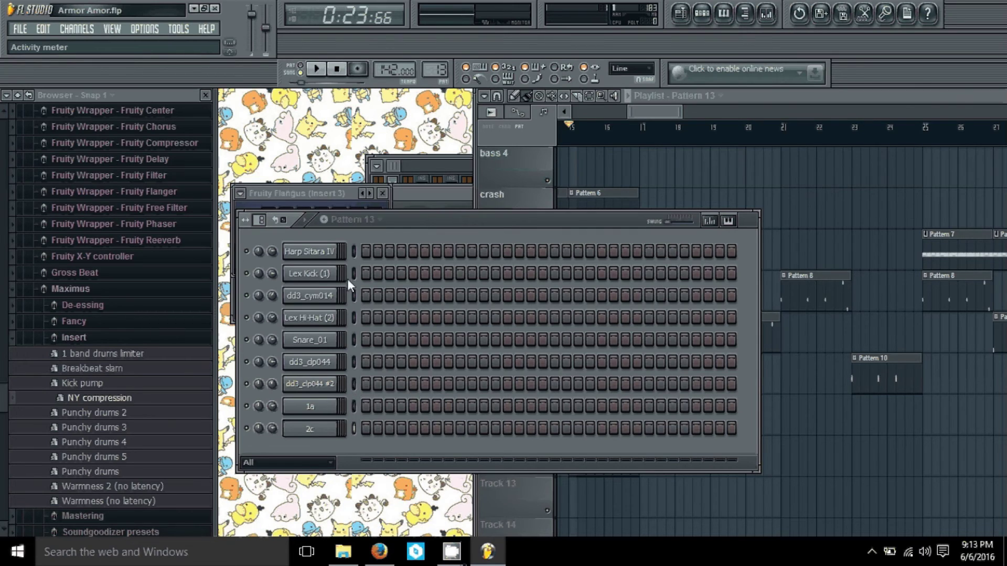
pyautogui.click(366, 273)
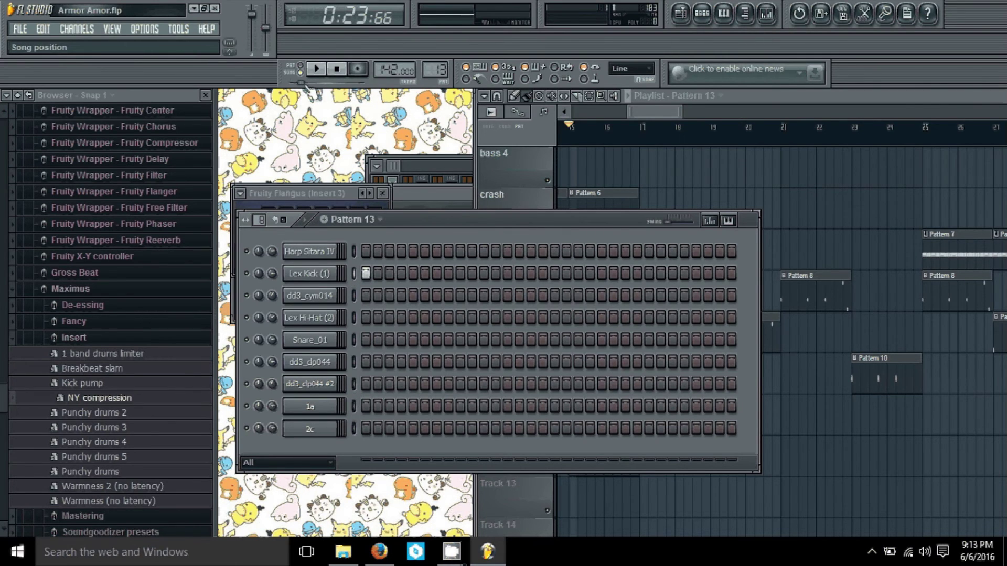
pyautogui.click(300, 65)
pyautogui.click(316, 69)
# - Add more Lex Kick hits, moving one a step earlier with another right after it
pyautogui.click(461, 274)
pyautogui.click(543, 273)
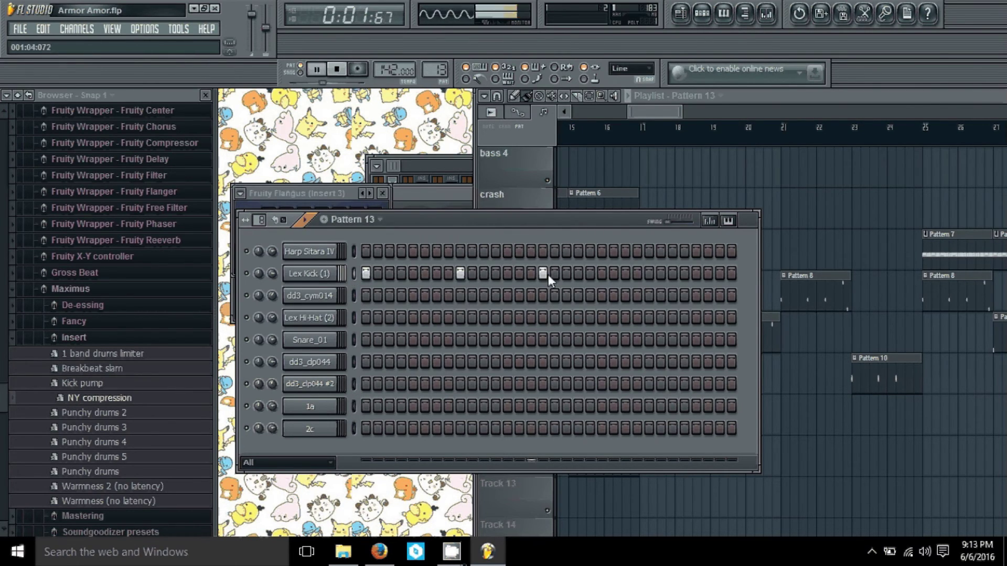
pyautogui.click(543, 273)
pyautogui.click(531, 273)
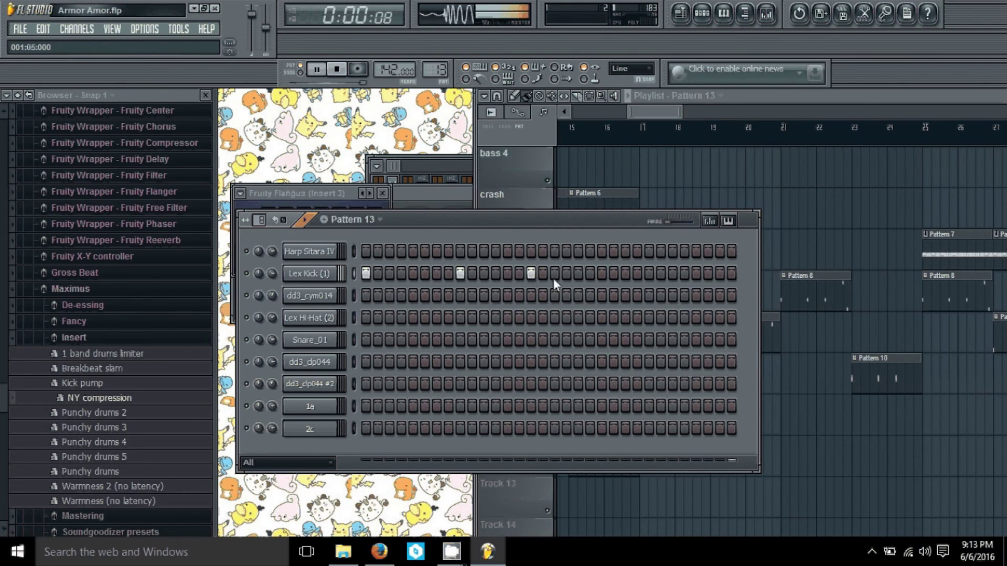
pyautogui.click(554, 274)
# - Zero the fifth-step kick velocity in the Graph Editor, then rearrange the kick steps
pyautogui.click(710, 221)
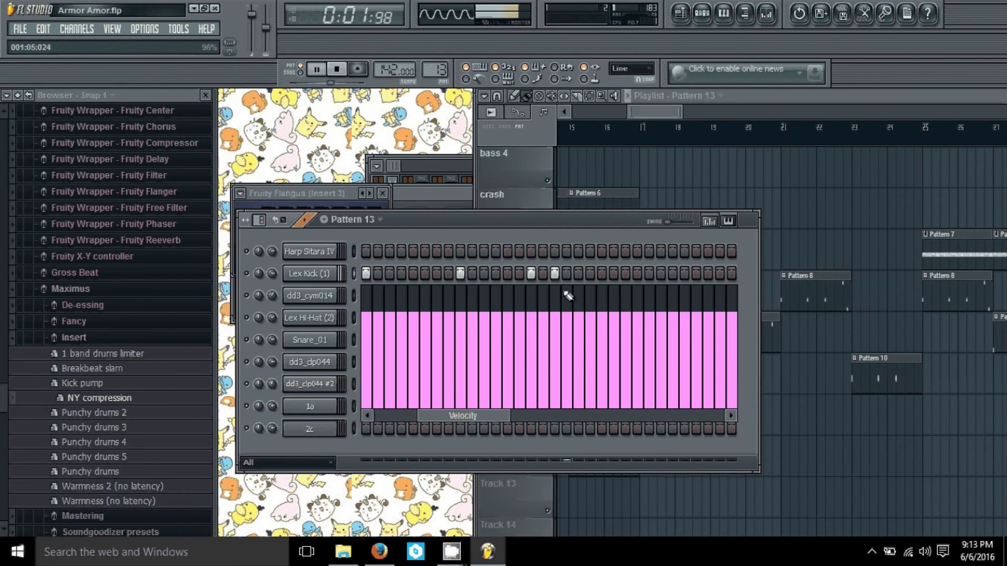
pyautogui.moveTo(461, 327); pyautogui.dragTo(466, 435)
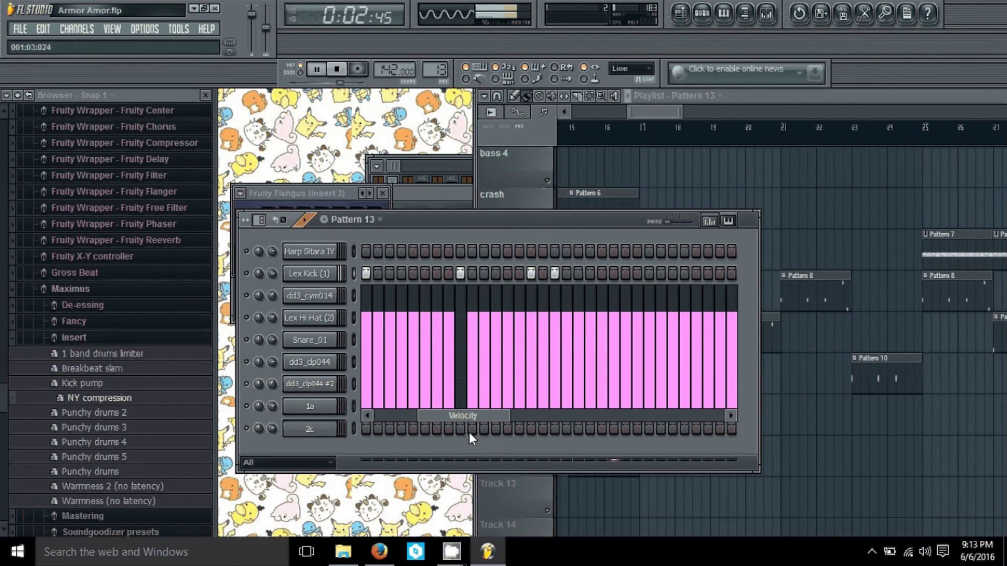
pyautogui.click(437, 274)
pyautogui.click(460, 273)
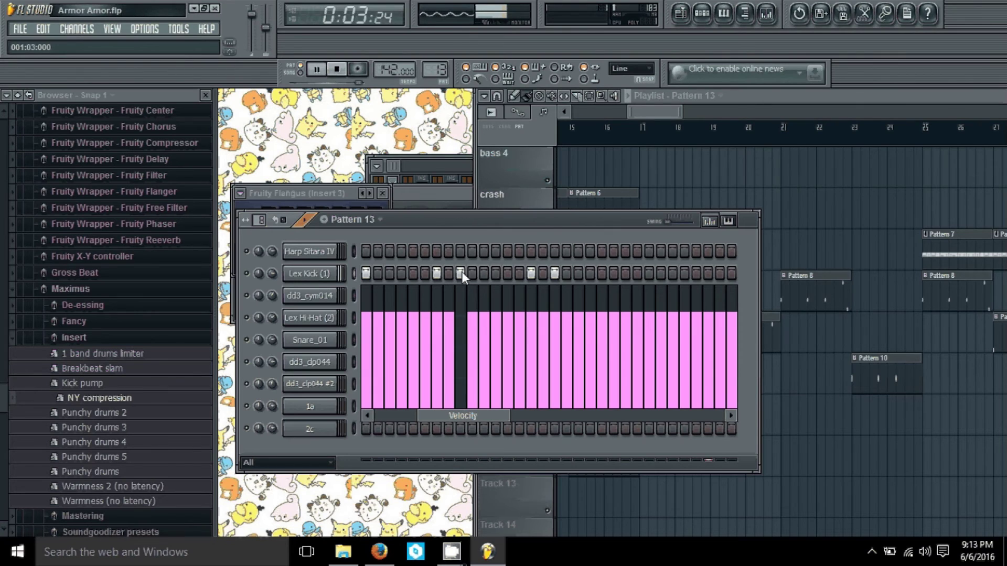
pyautogui.click(462, 271)
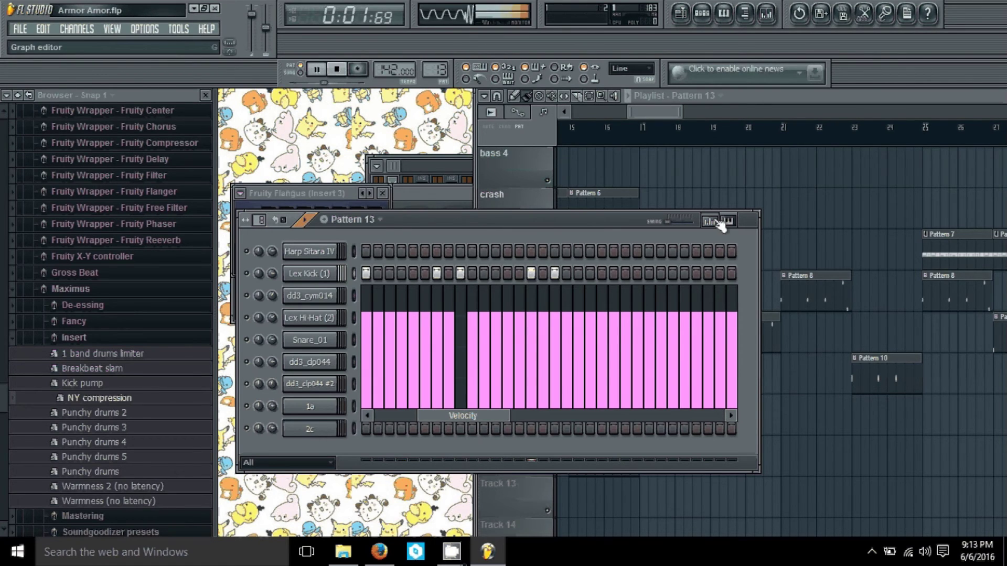
# - Stop playback, clear all Lex Kick hits, restore full velocity, and hide the velocity view
pyautogui.press('space')
pyautogui.hotkey('ctrl', 'alt', 'z')
pyautogui.hotkey('ctrl', 'alt', 'z')
pyautogui.hotkey('ctrl', 'alt', 'z')
pyautogui.hotkey('ctrl', 'alt', 'z')
pyautogui.hotkey('ctrl', 'alt', 'z')
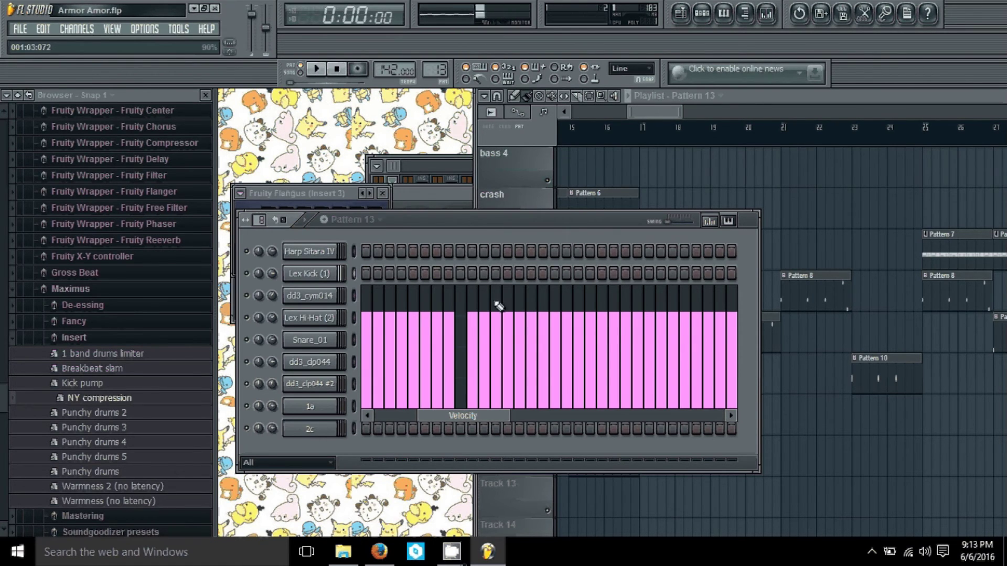
pyautogui.click(464, 316)
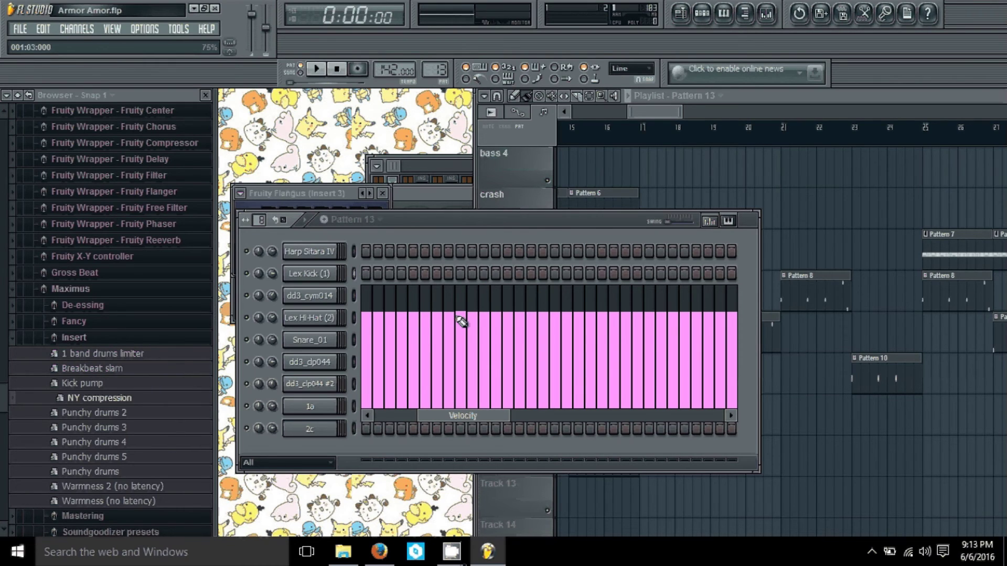
pyautogui.click(708, 222)
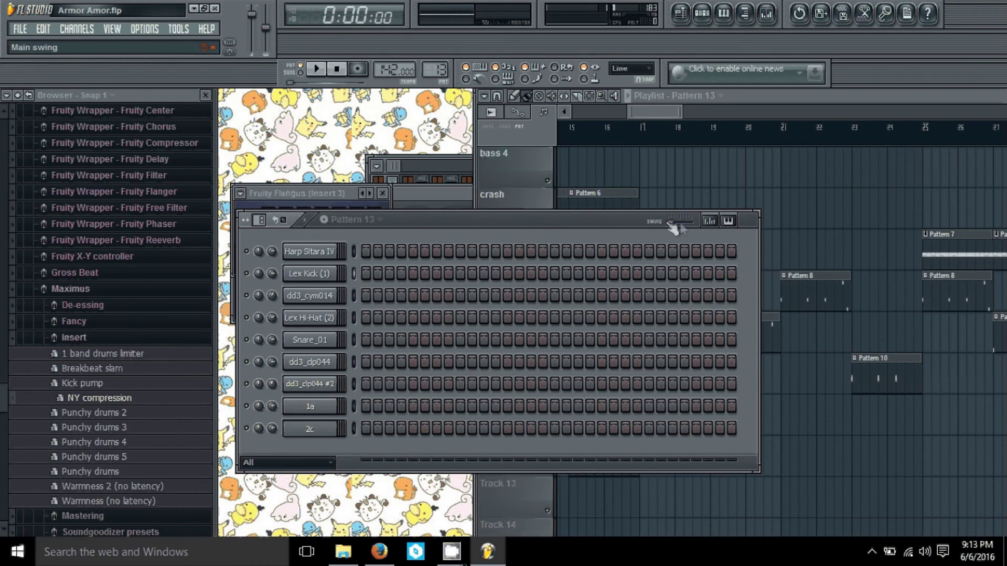
# - Uncheck Use loop points for the Lex Kick (1).wav sample in its Channel settings
pyautogui.click(328, 281)
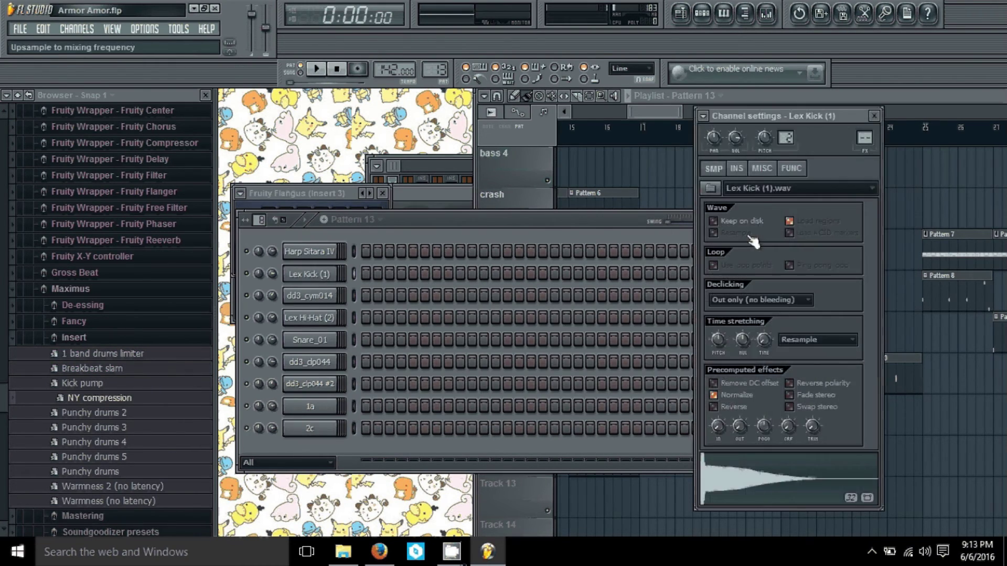
pyautogui.click(714, 266)
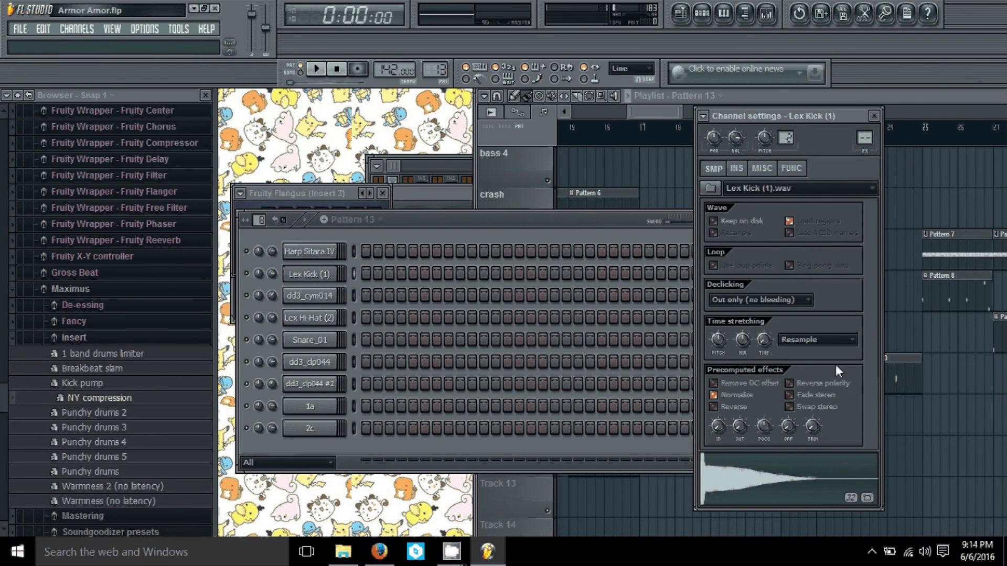